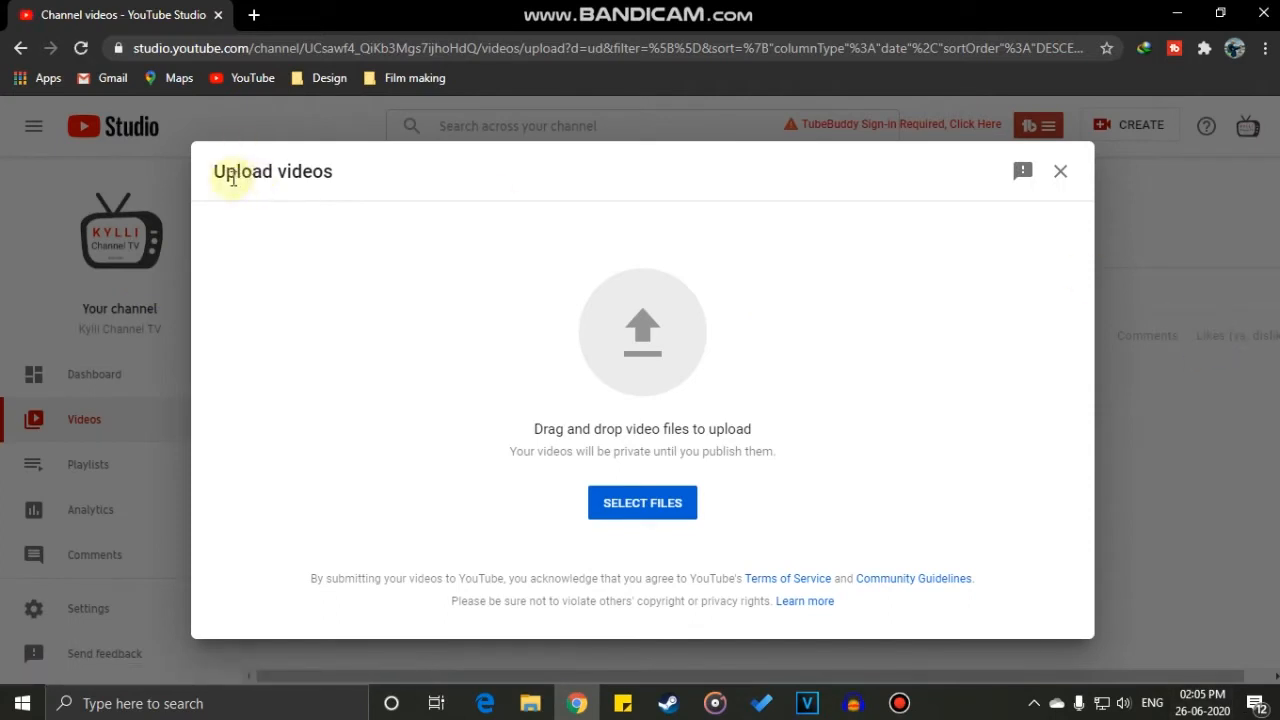
Choose Thank you.mp4 from the Upload folder as the video file and start uploading it.
left_click(623, 510)
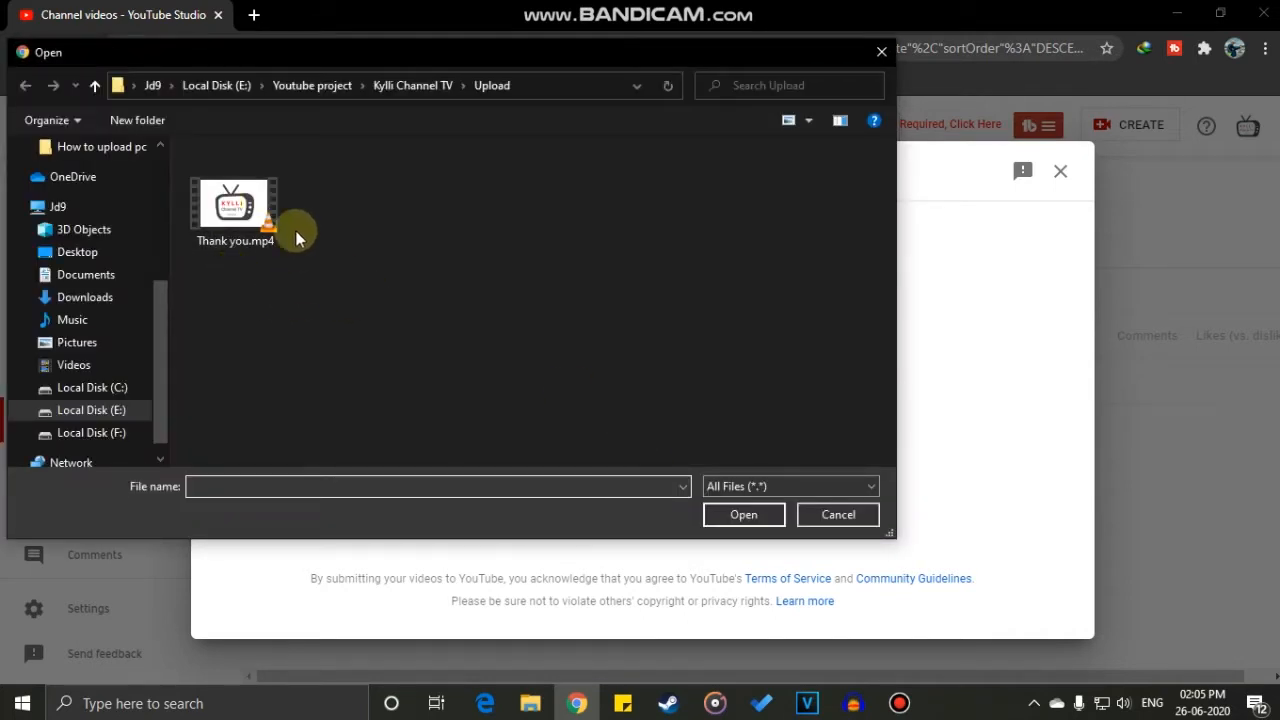
left_click(264, 212)
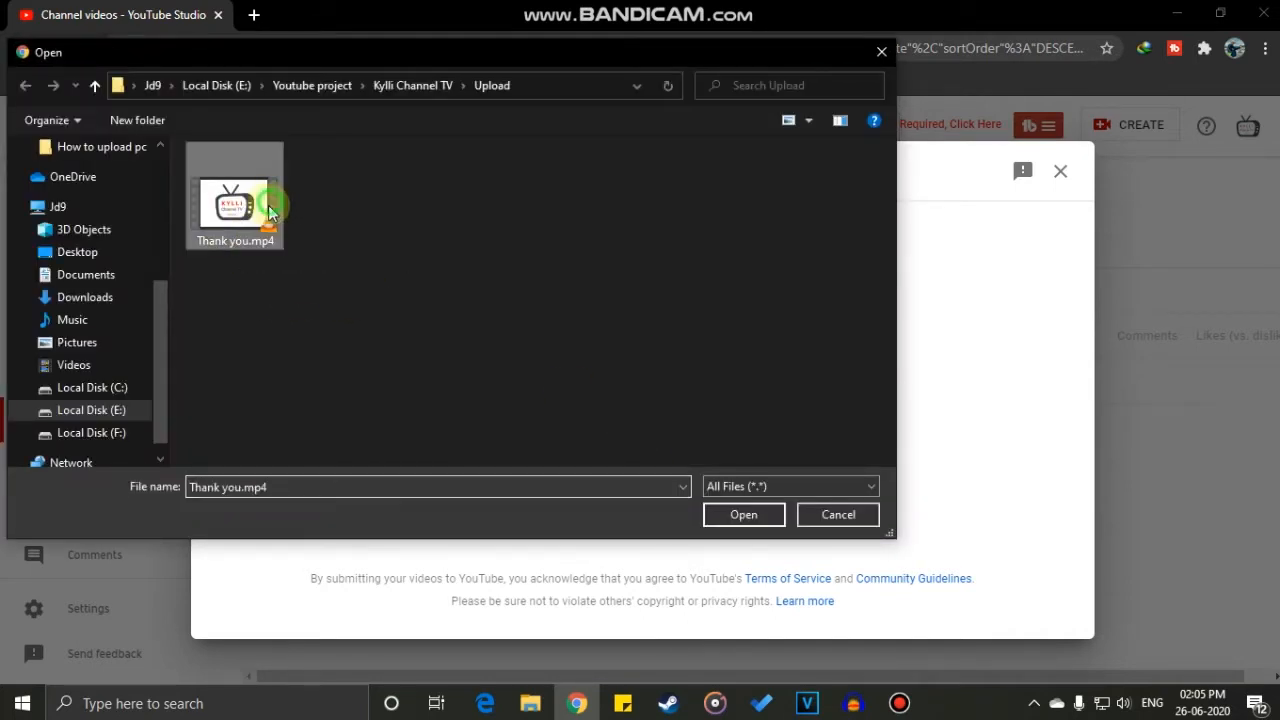
left_click(734, 516)
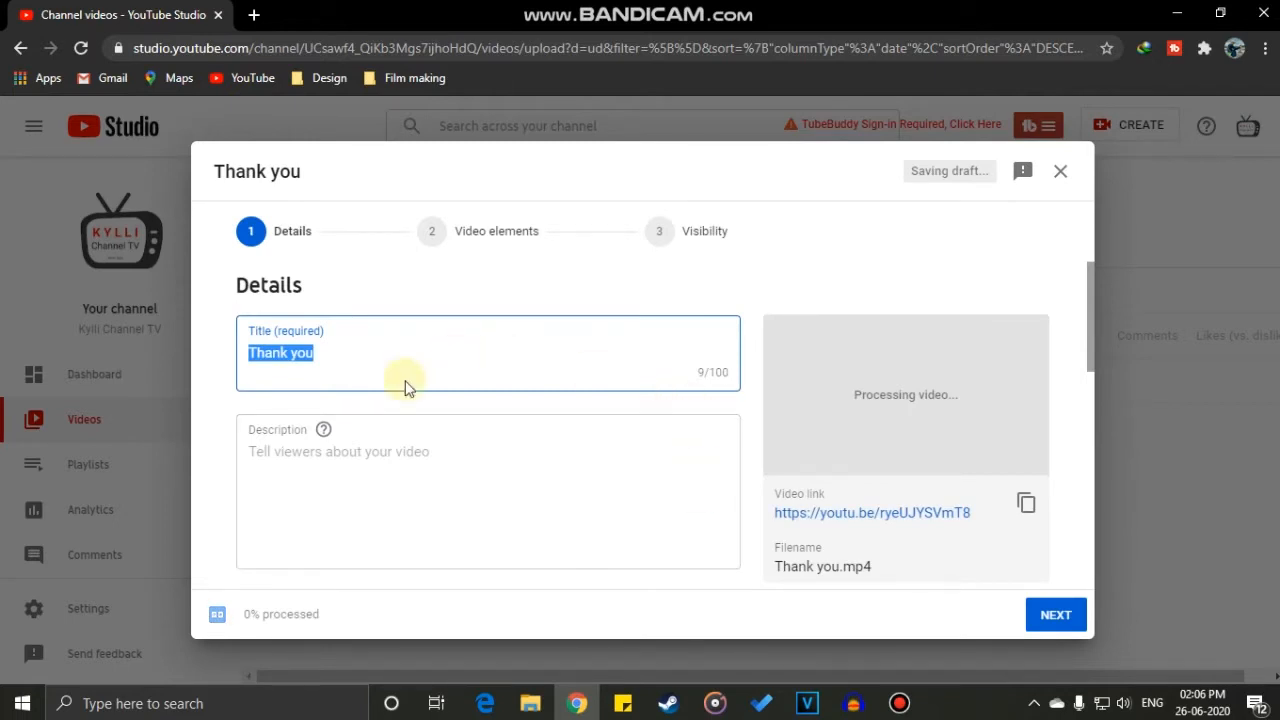
Replace the video title with "Khublei Shibun Baroh".
left_click(340, 355)
left_click(374, 471)
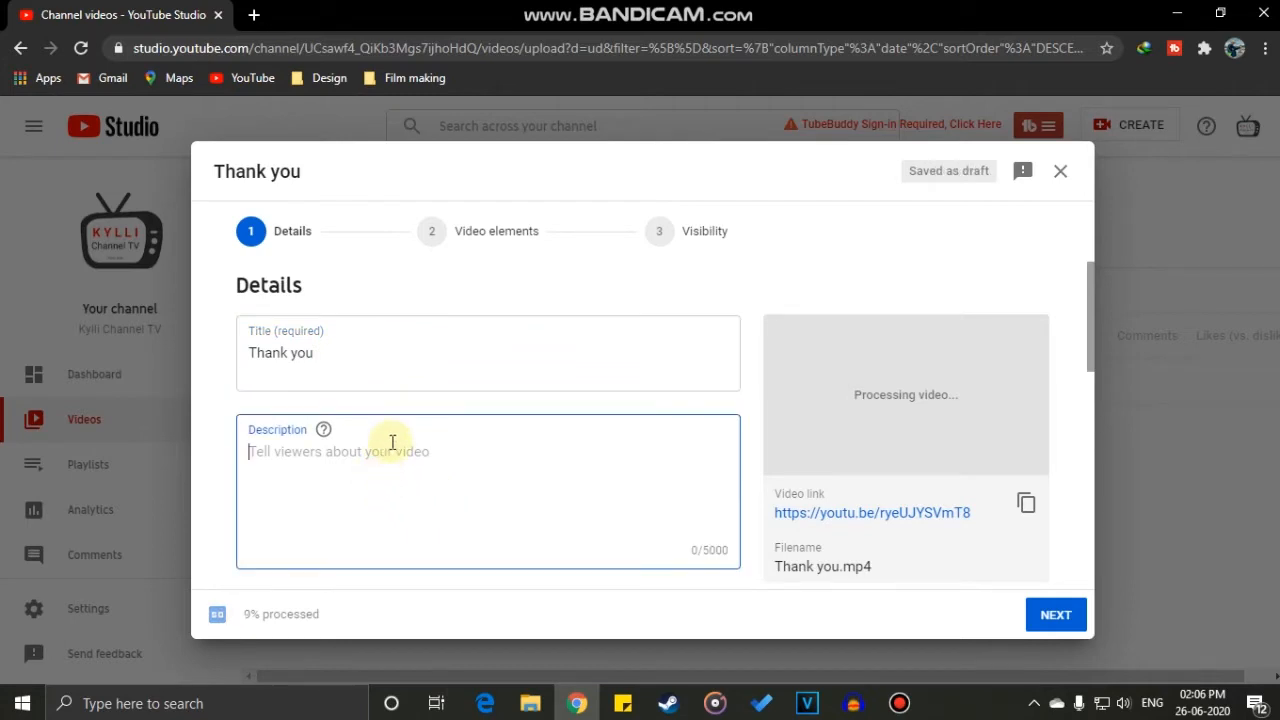
left_click(360, 365)
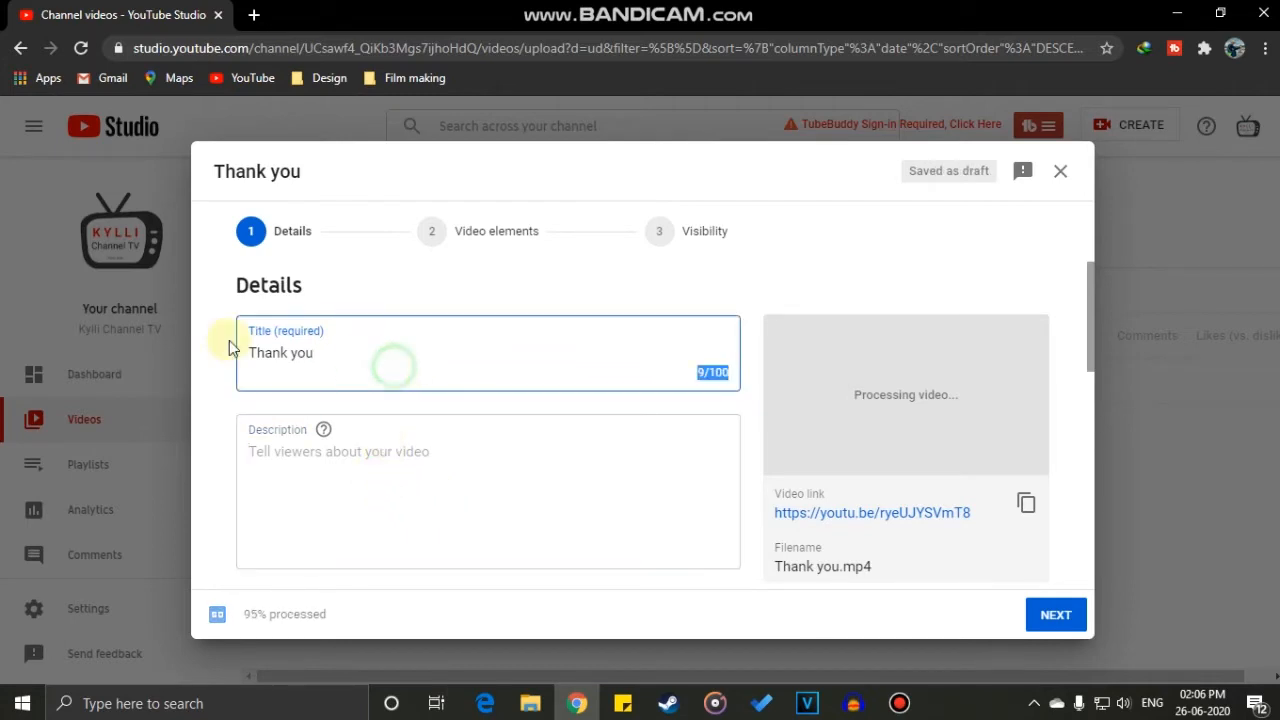
left_click_drag(306, 355, 329, 355)
triple_click(325, 355)
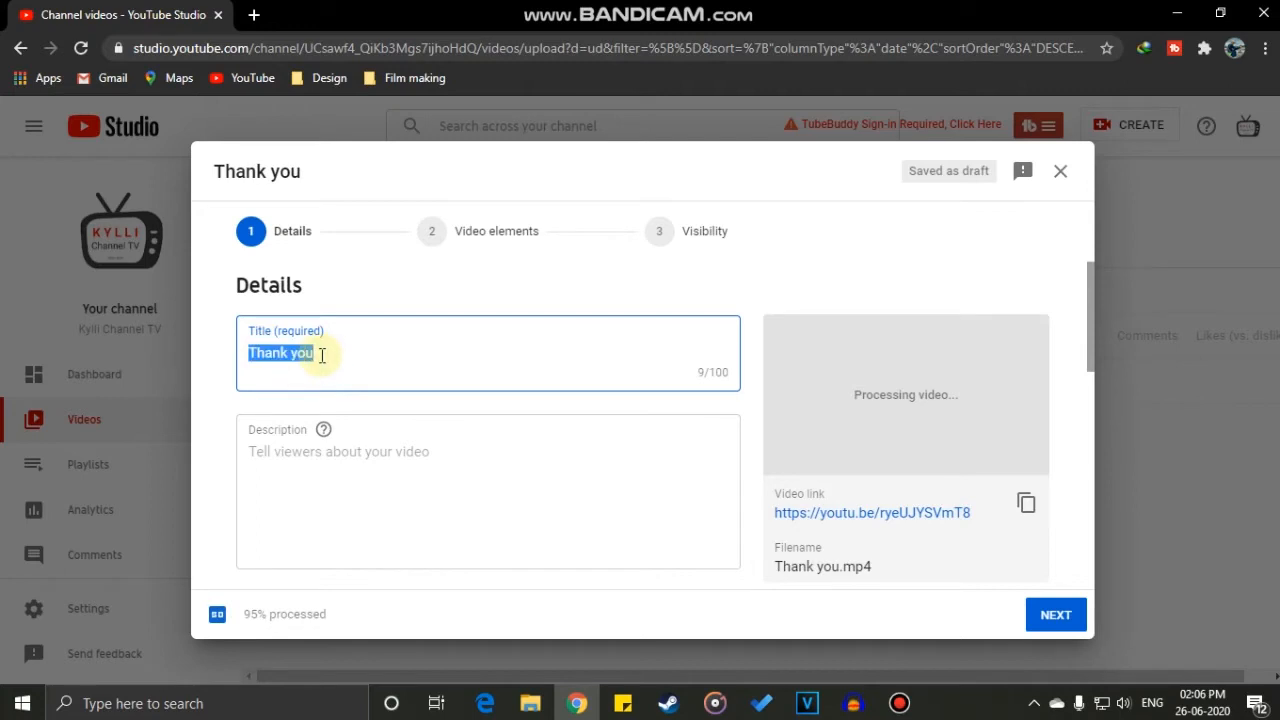
type("Khubleo S")
key("BackSpace")
key("BackSpace")
key("BackSpace")
type("i Sh")
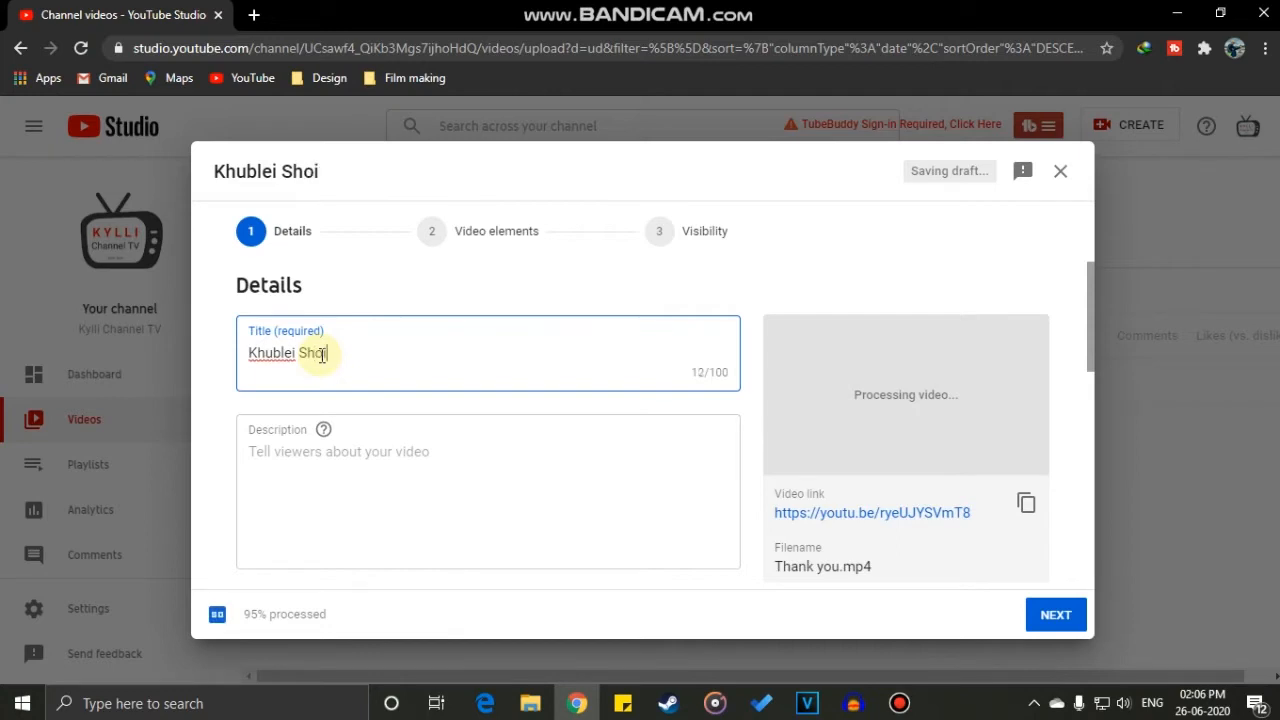
type("ibun")
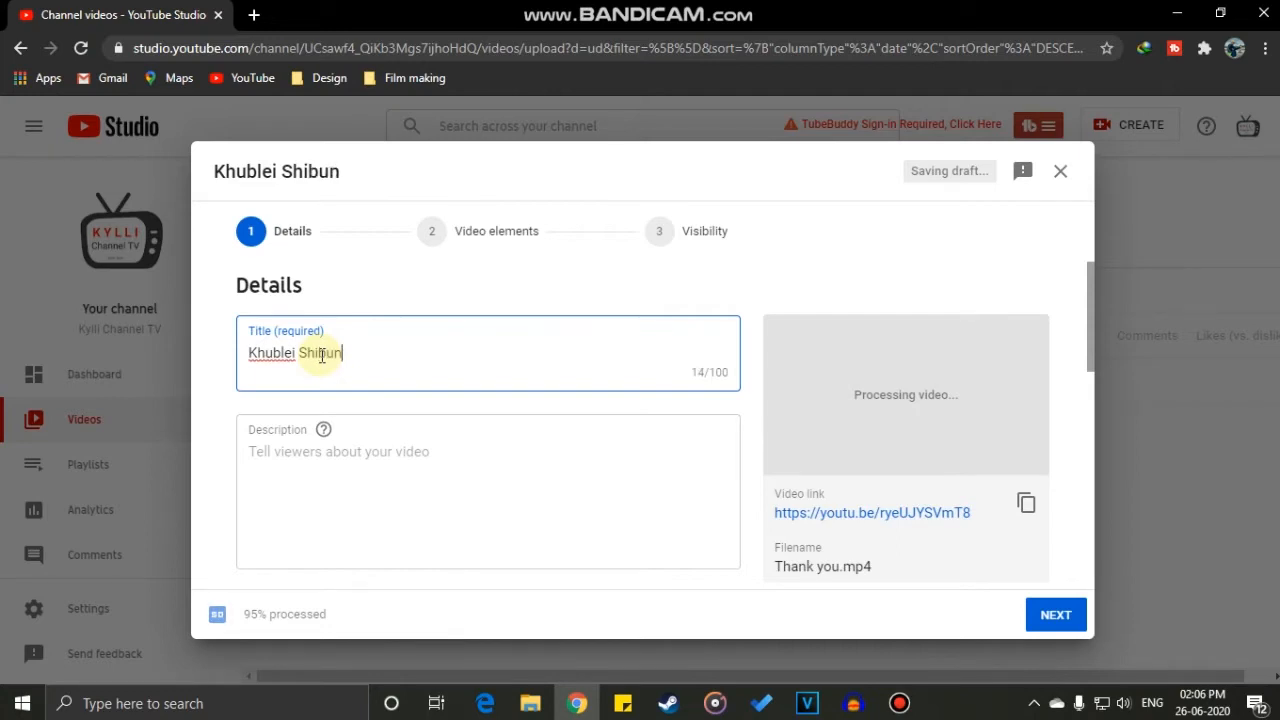
type(" Baroh")
Enter the video description "Kane ka video nga shna ban ai khublei haba kut ka video.".
left_click(523, 511)
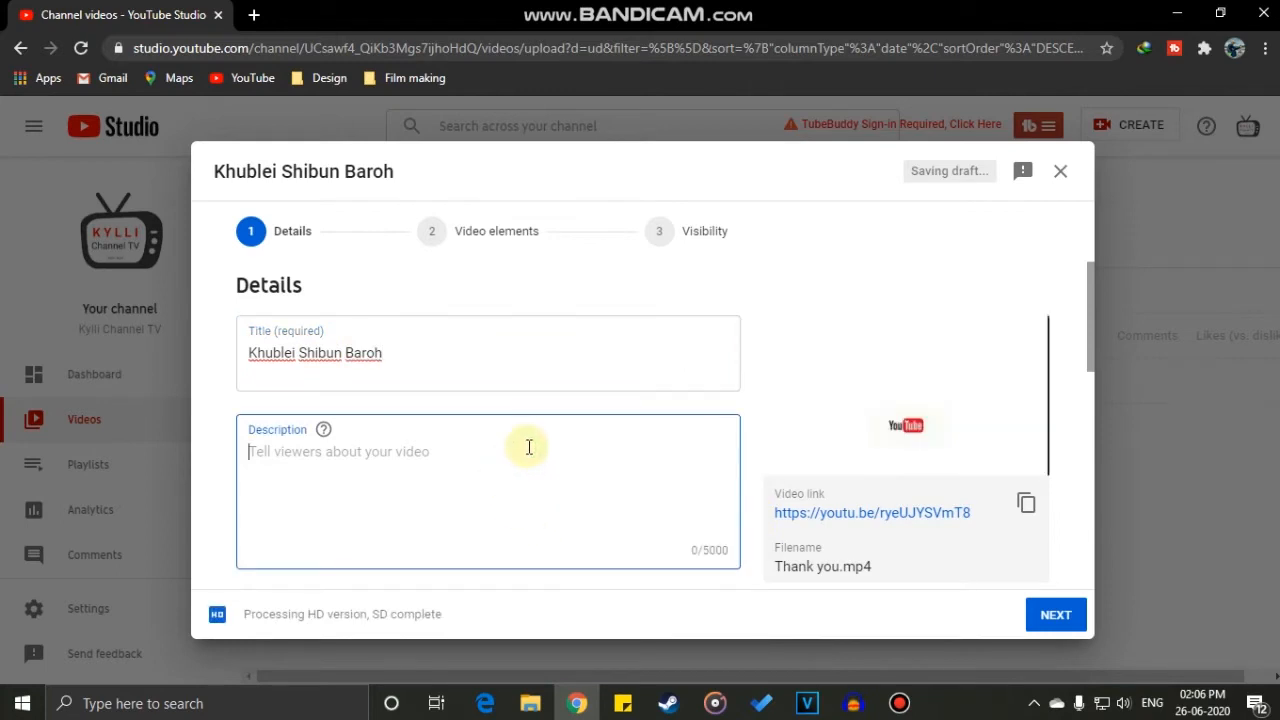
left_click(471, 363)
left_click(457, 477)
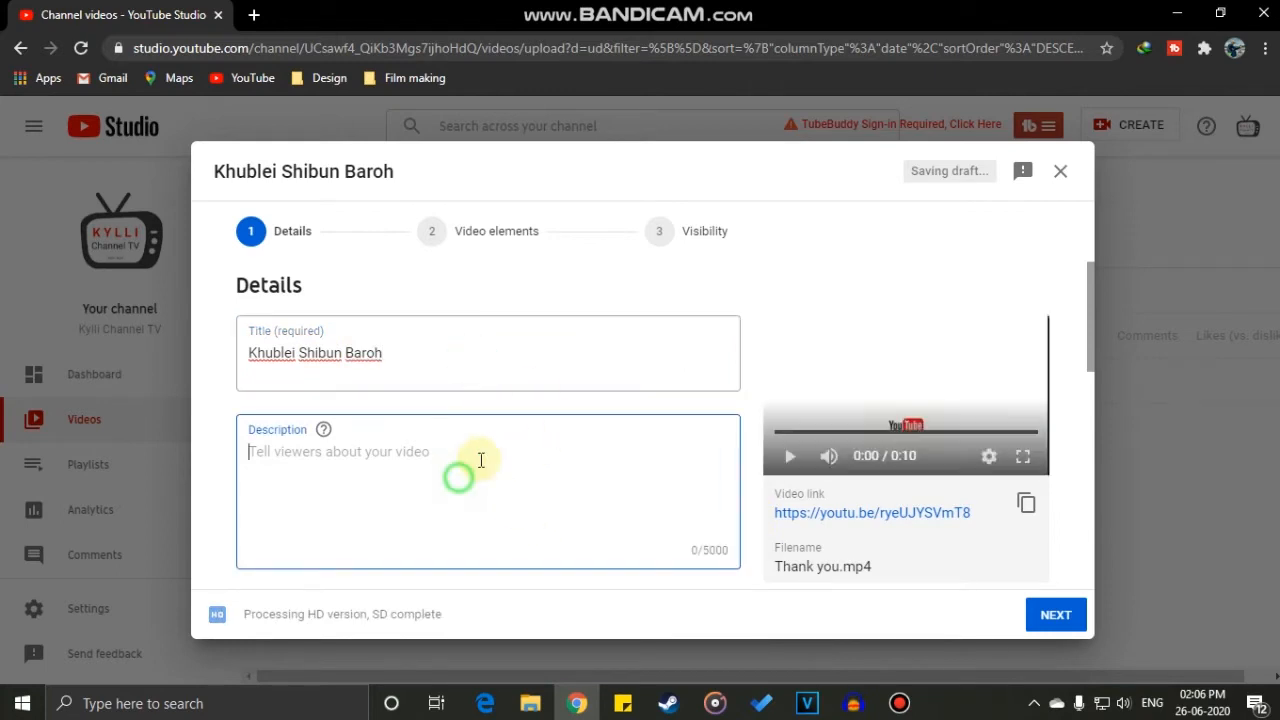
type("KnKane")
key("BackSpace")
key("BackSpace")
key("BackSpace")
key("BackSpace")
key("BackSpace")
key("BackSpace")
type("ak")
key("BackSpace")
type("ne")
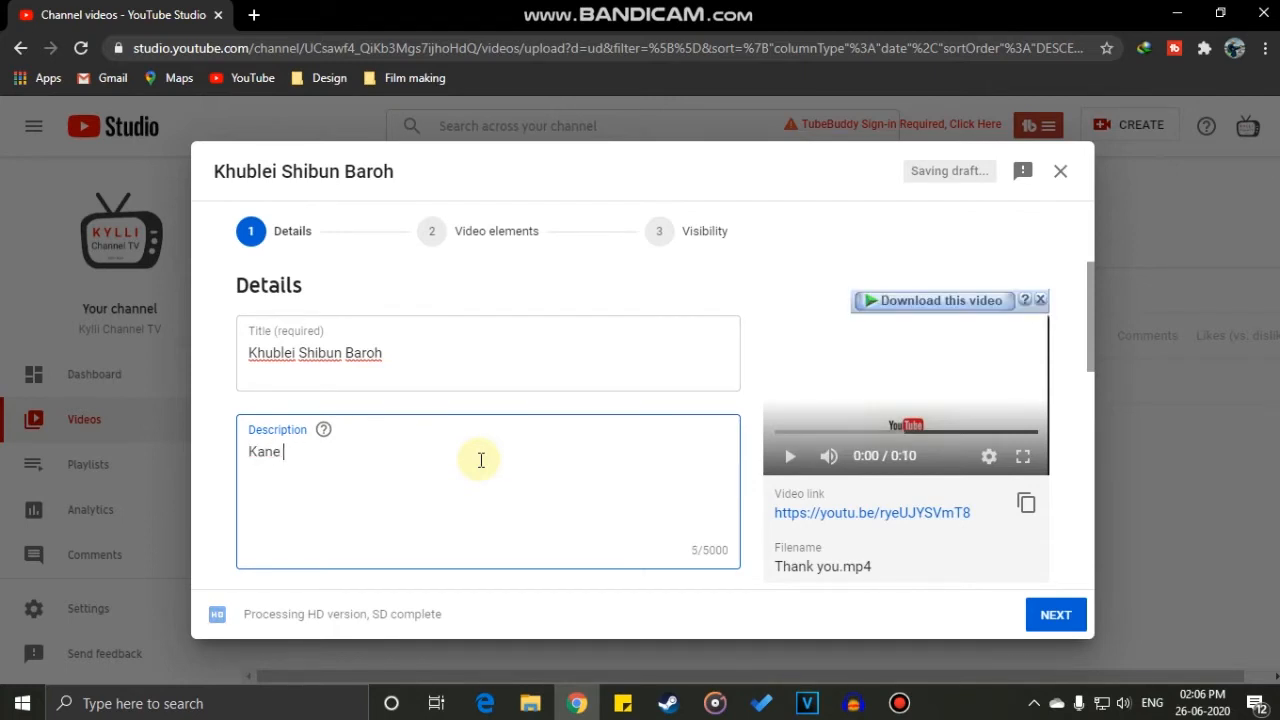
type(" ka vide")
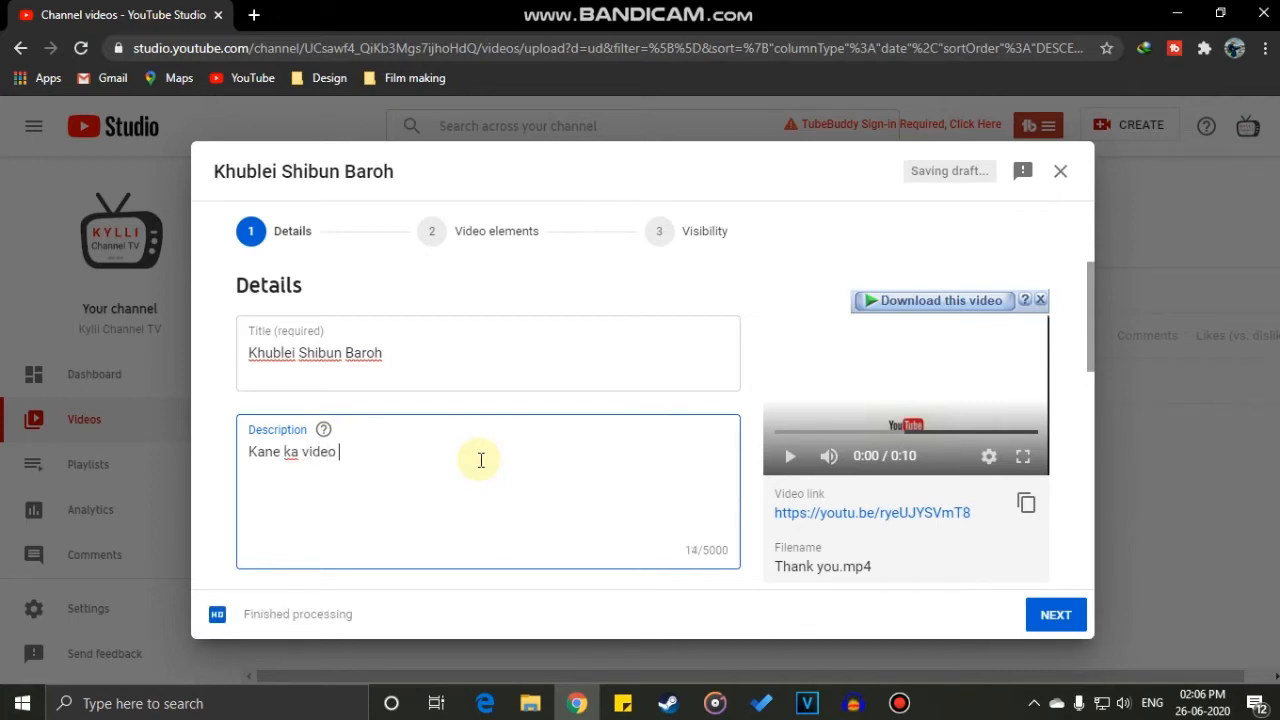
type("o ")
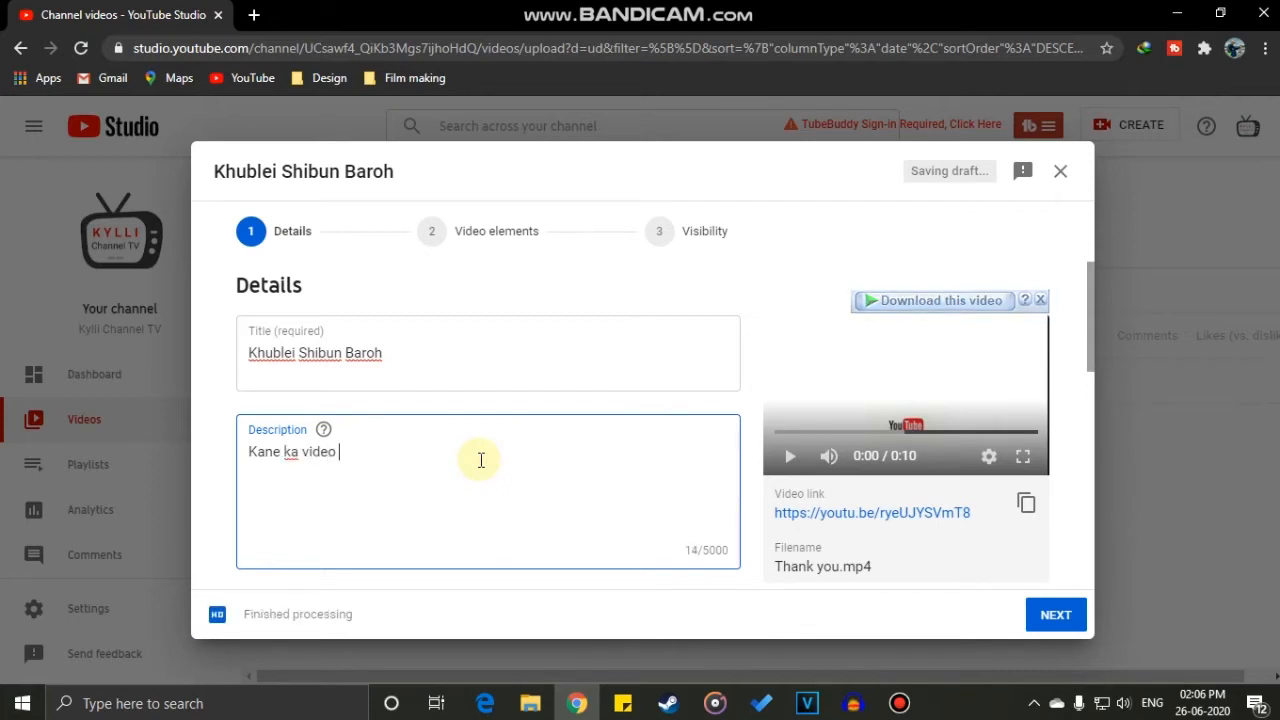
type("nga")
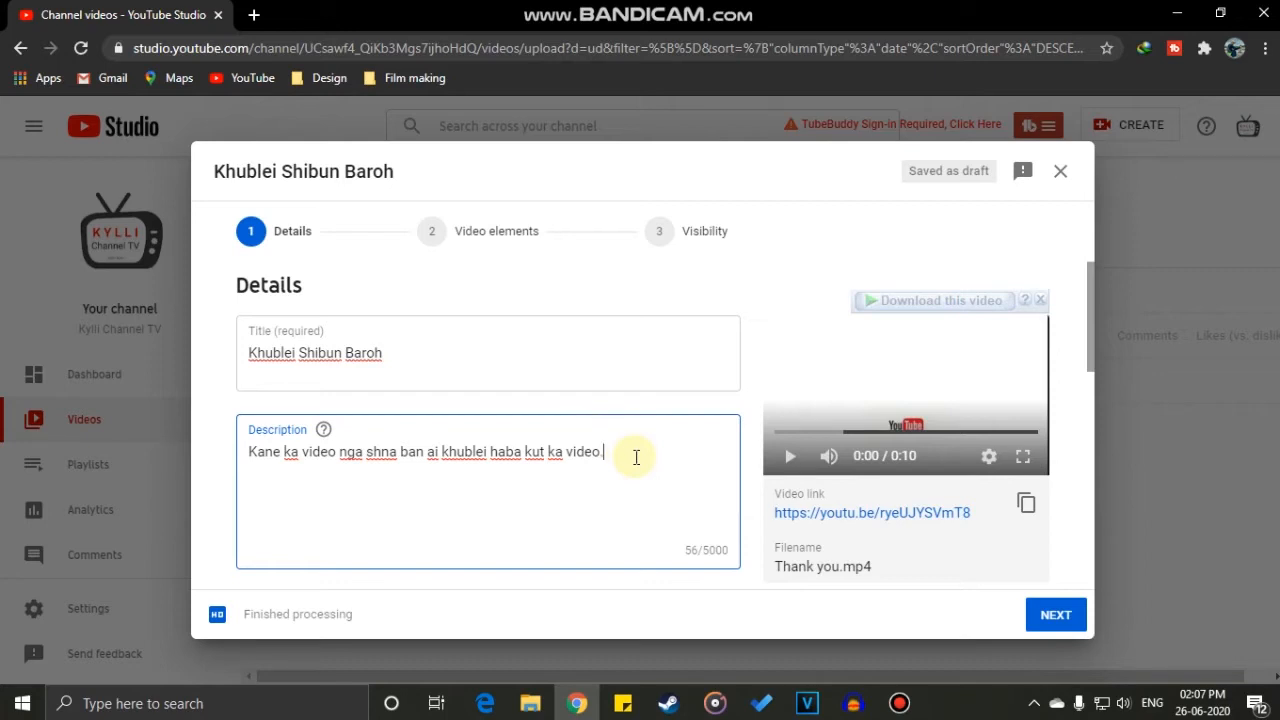
left_click(417, 345)
left_click(657, 463)
Try the auto-generated thumbnails and select the one showing the Kylli TV logo.
scroll(620, 470, "down", 1)
scroll(495, 505, "down", 1)
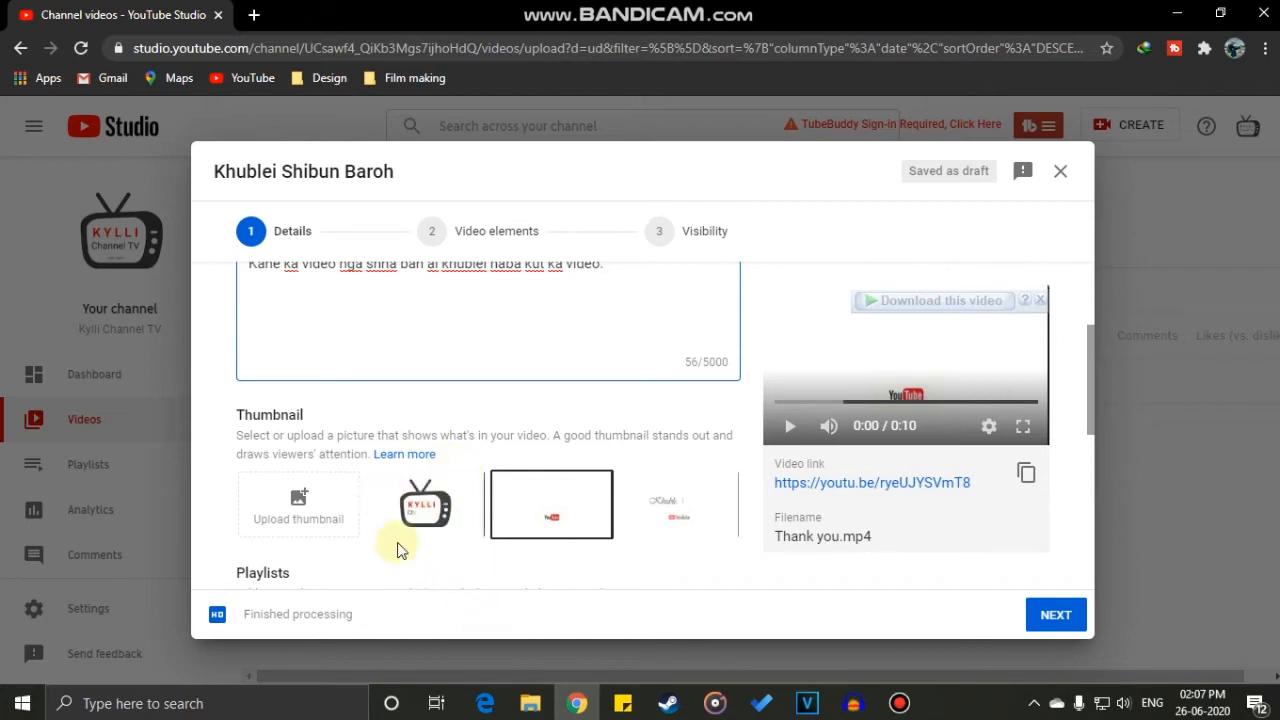
left_click(424, 508)
left_click(551, 528)
left_click(657, 508)
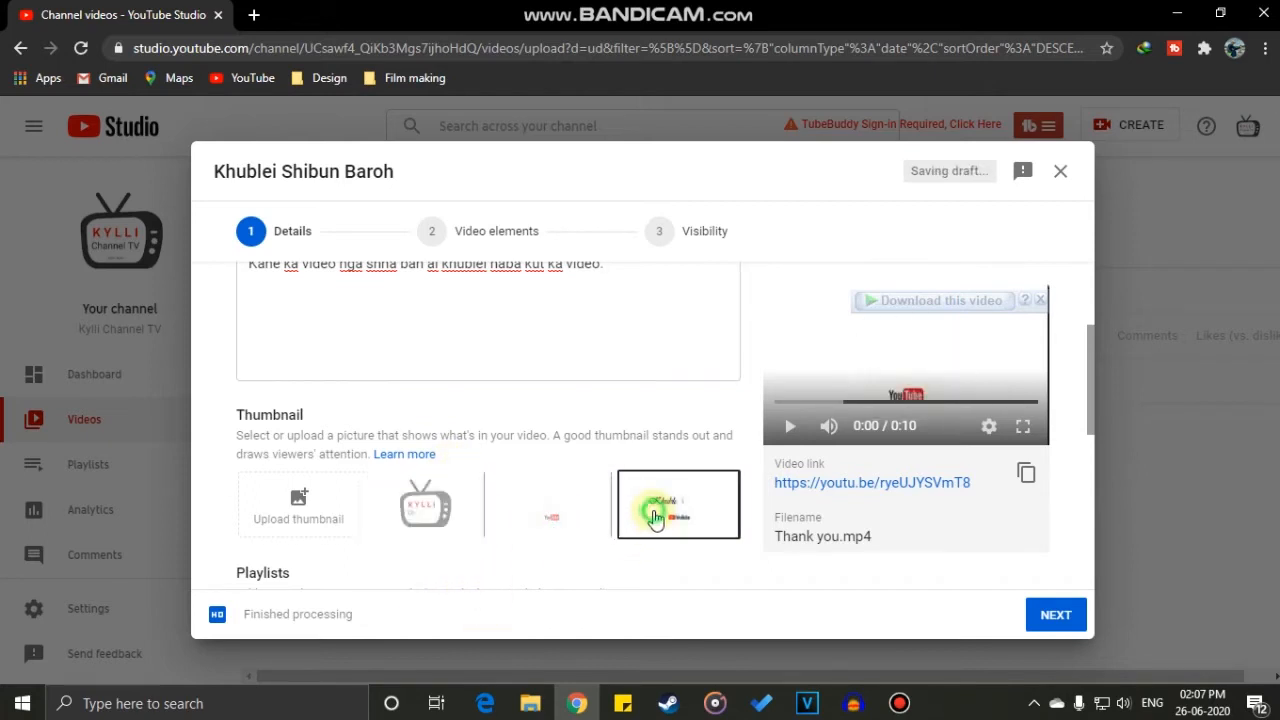
left_click(440, 508)
left_click(652, 521)
left_click(442, 510)
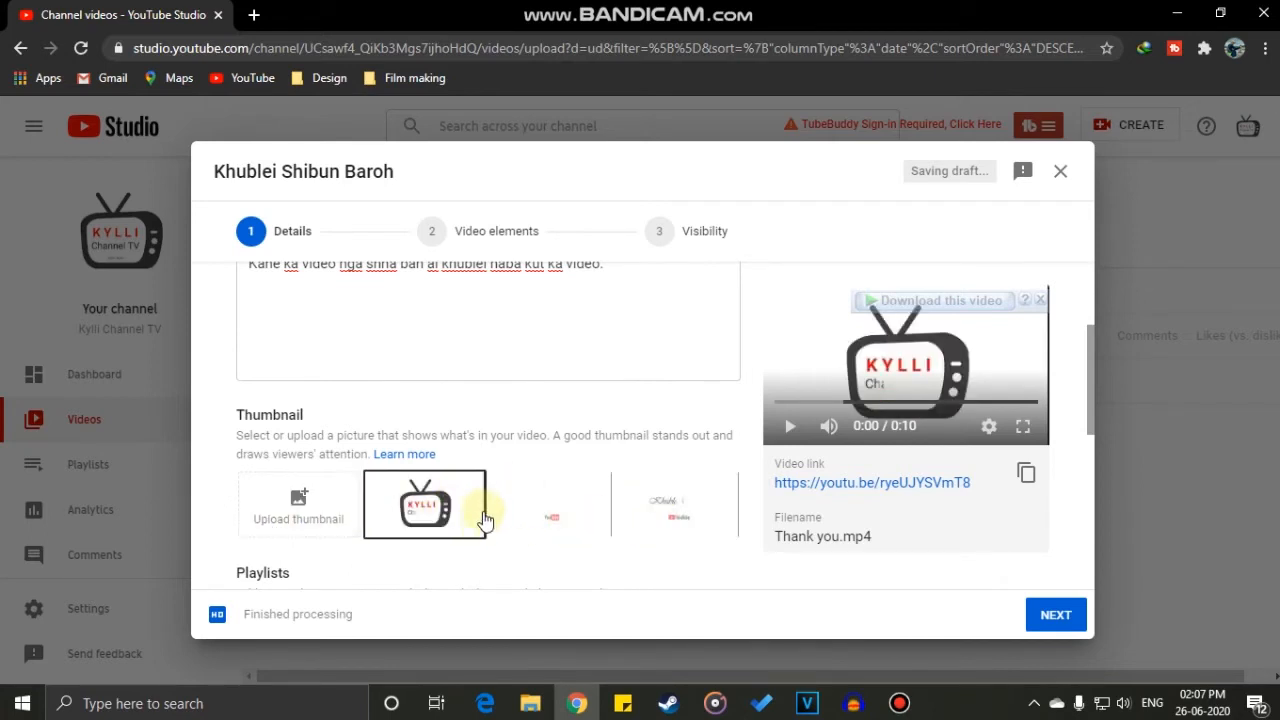
left_click(297, 497)
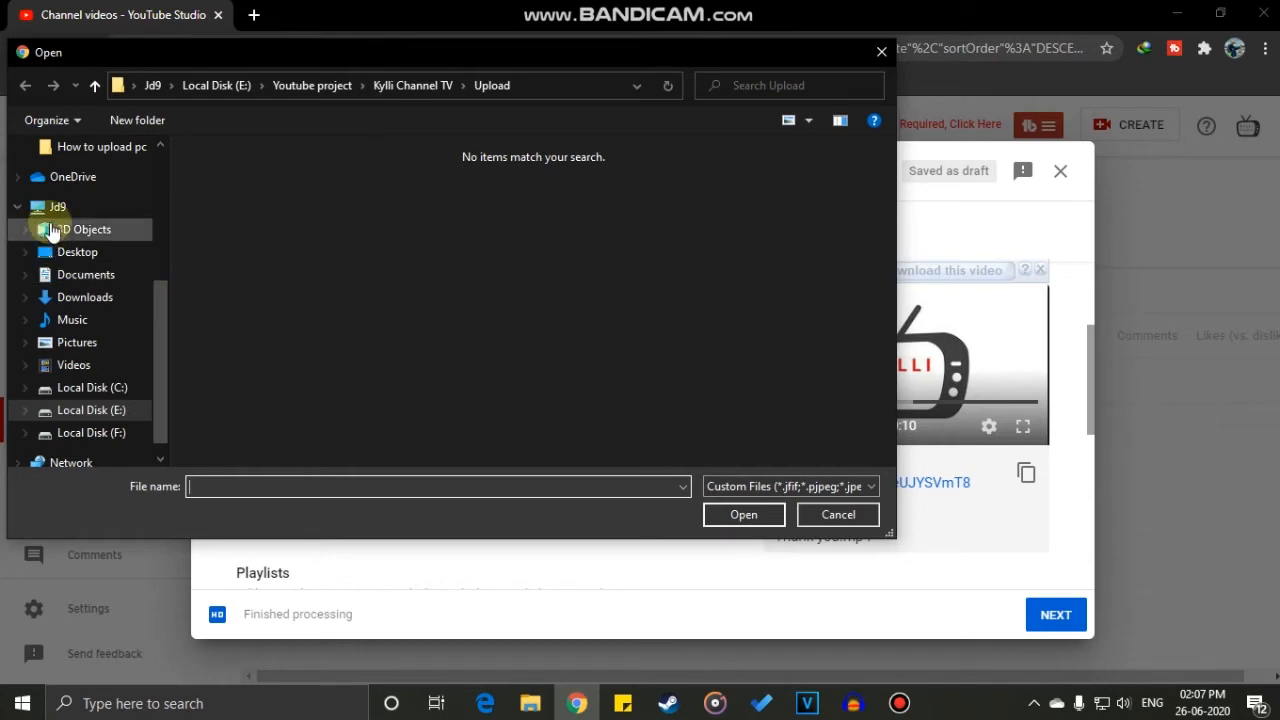
scroll(153, 276, "up", 4)
scroll(153, 276, "down", 4)
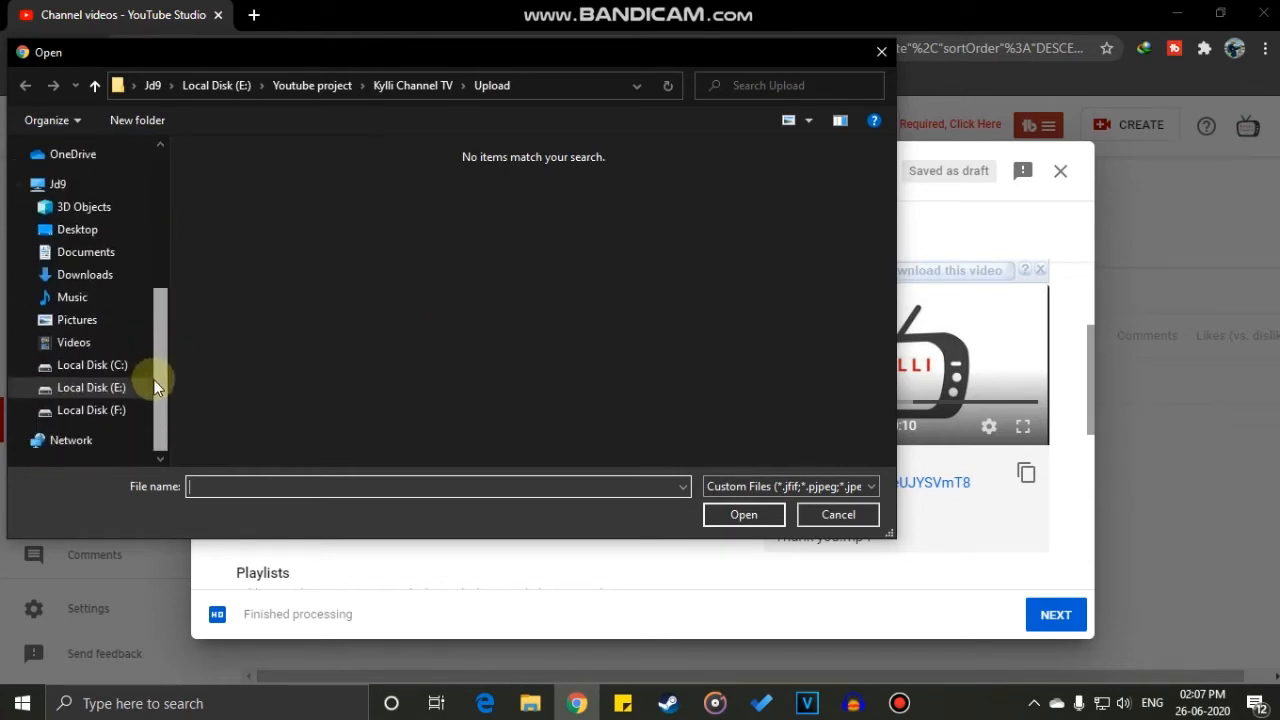
left_click(289, 205)
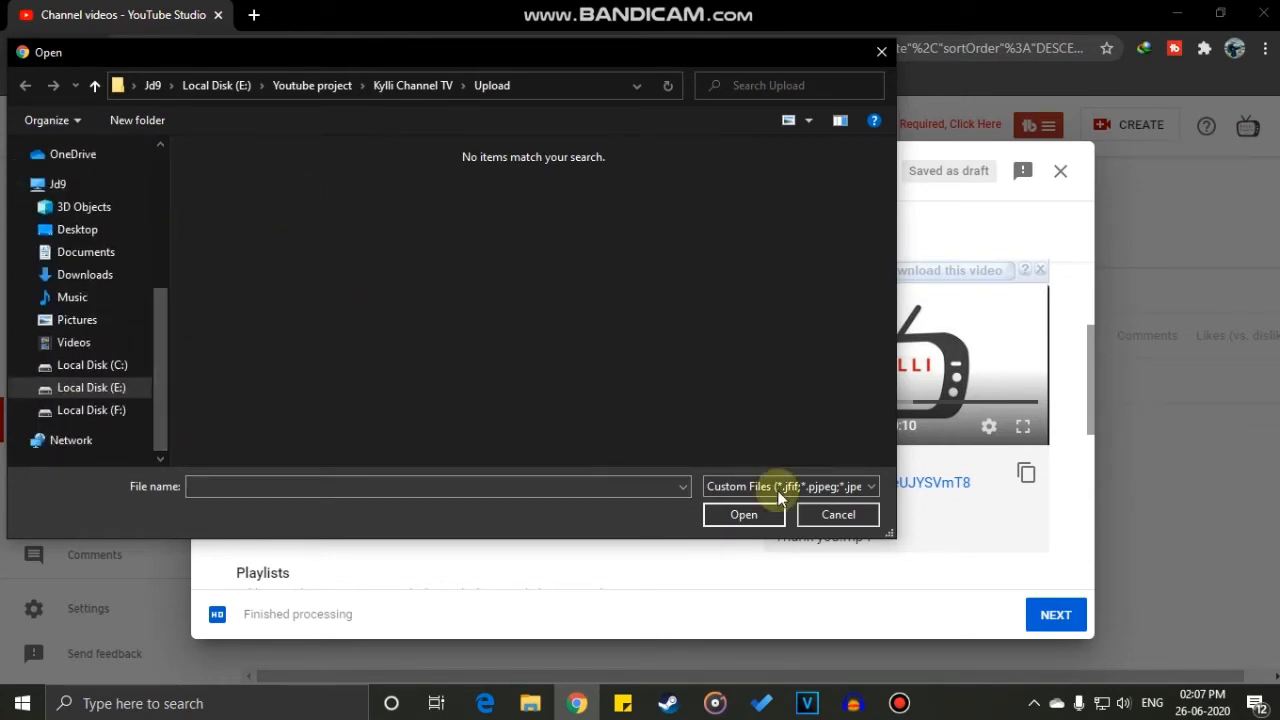
left_click(863, 514)
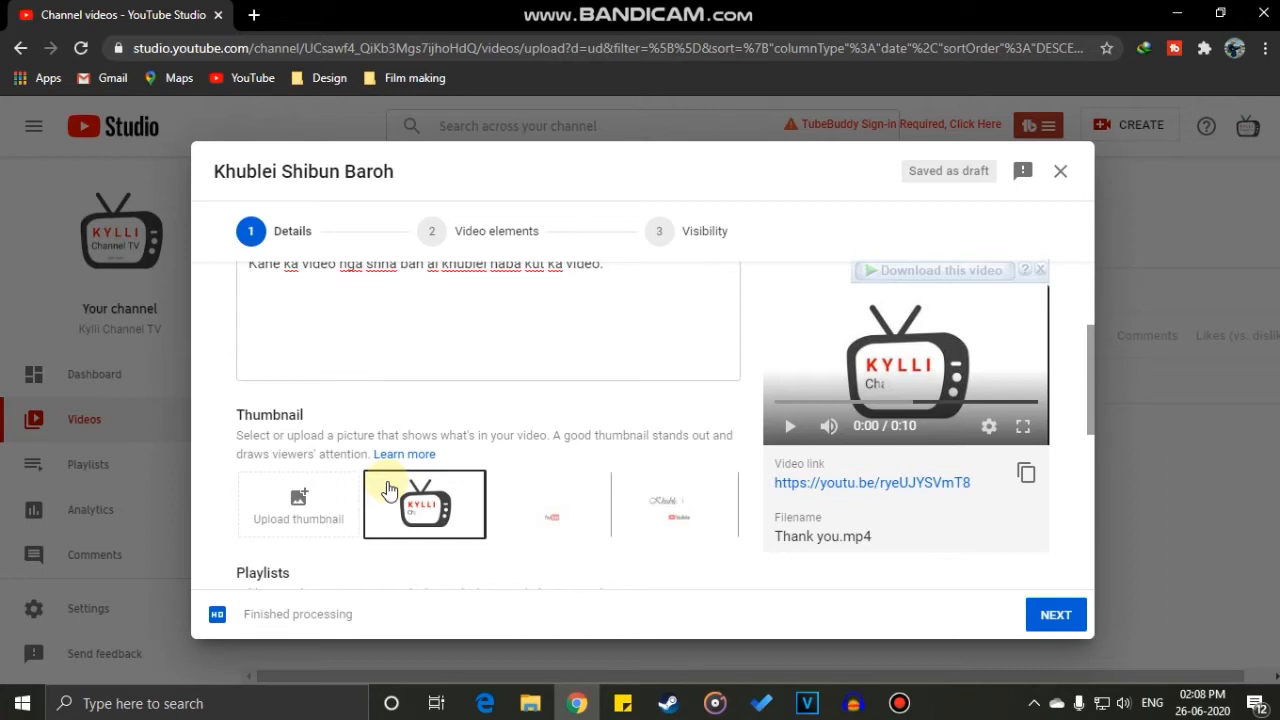
Try the made-for-kids audience setting and switch back to "No, it's not made for kids".
scroll(388, 490, "down", 2)
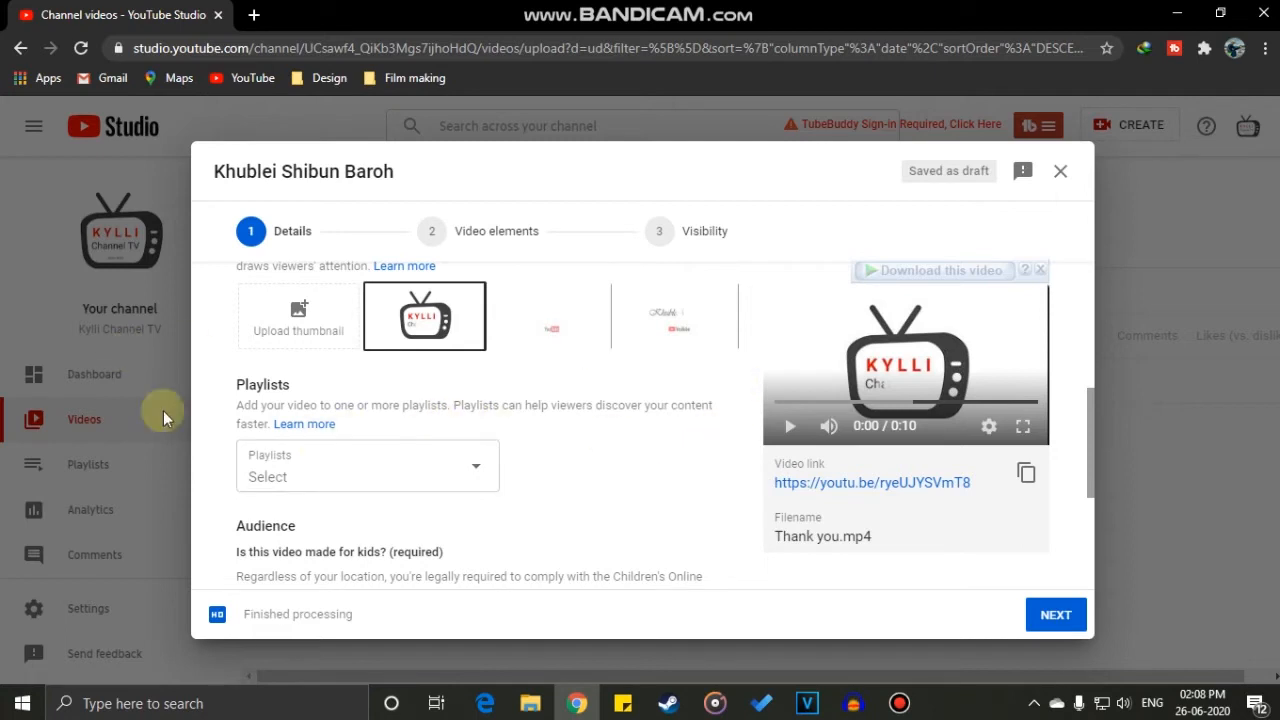
scroll(557, 400, "down", 1)
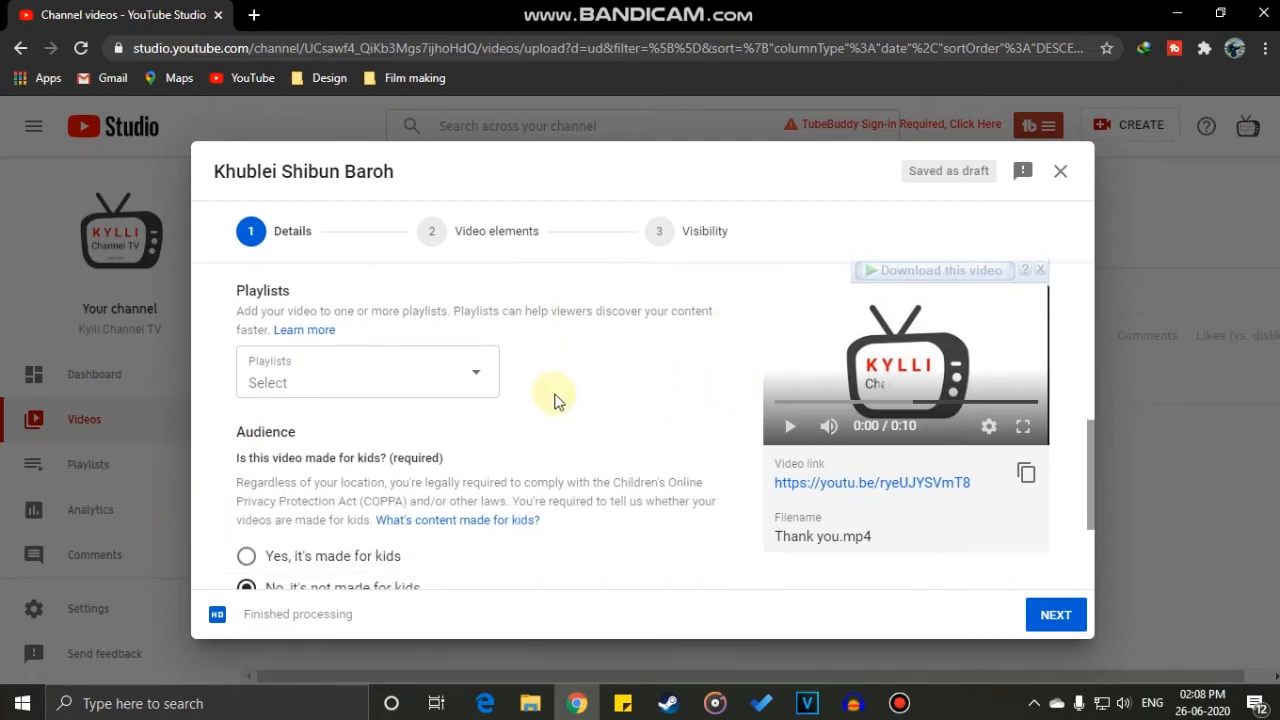
scroll(414, 369, "down", 1)
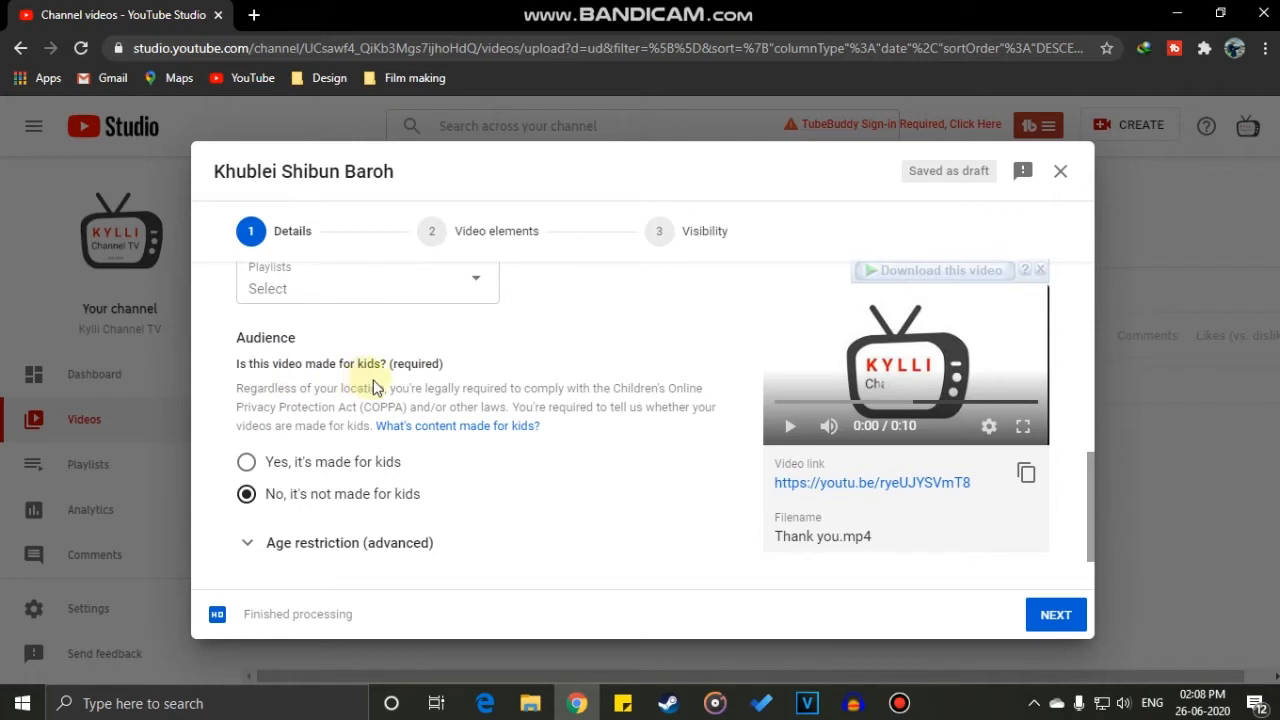
left_click(249, 460)
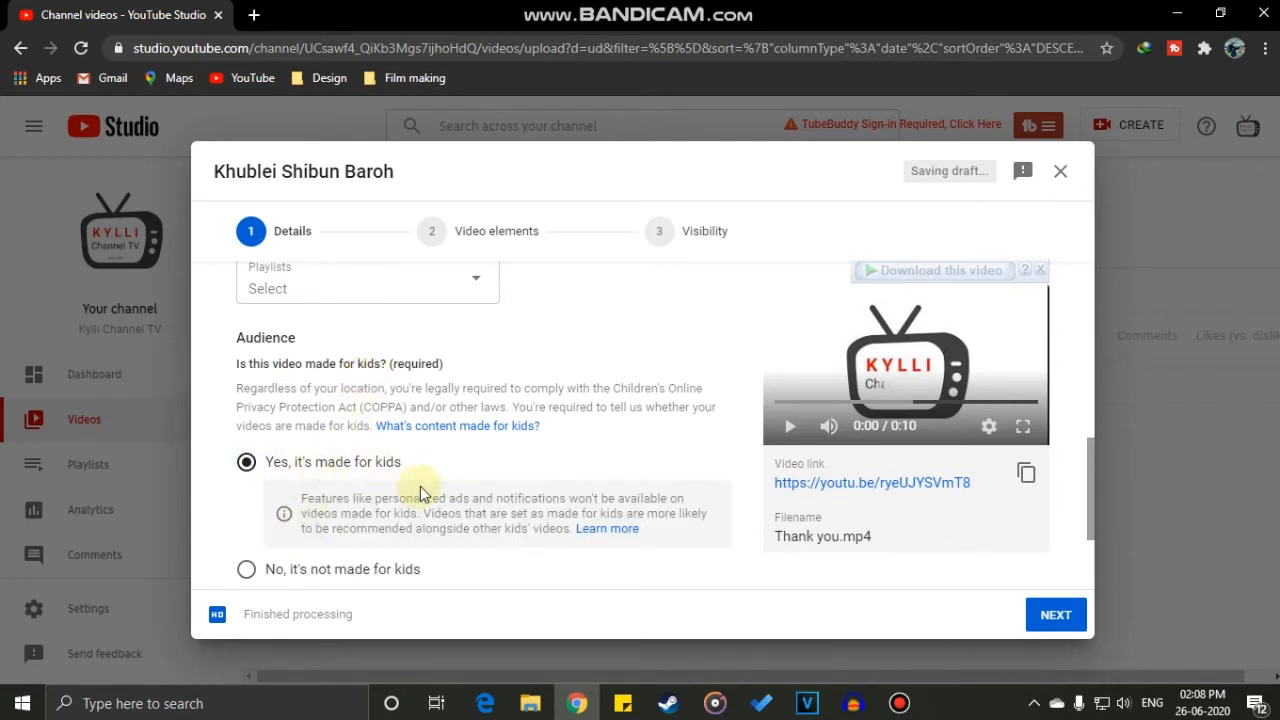
scroll(320, 460, "down", 1)
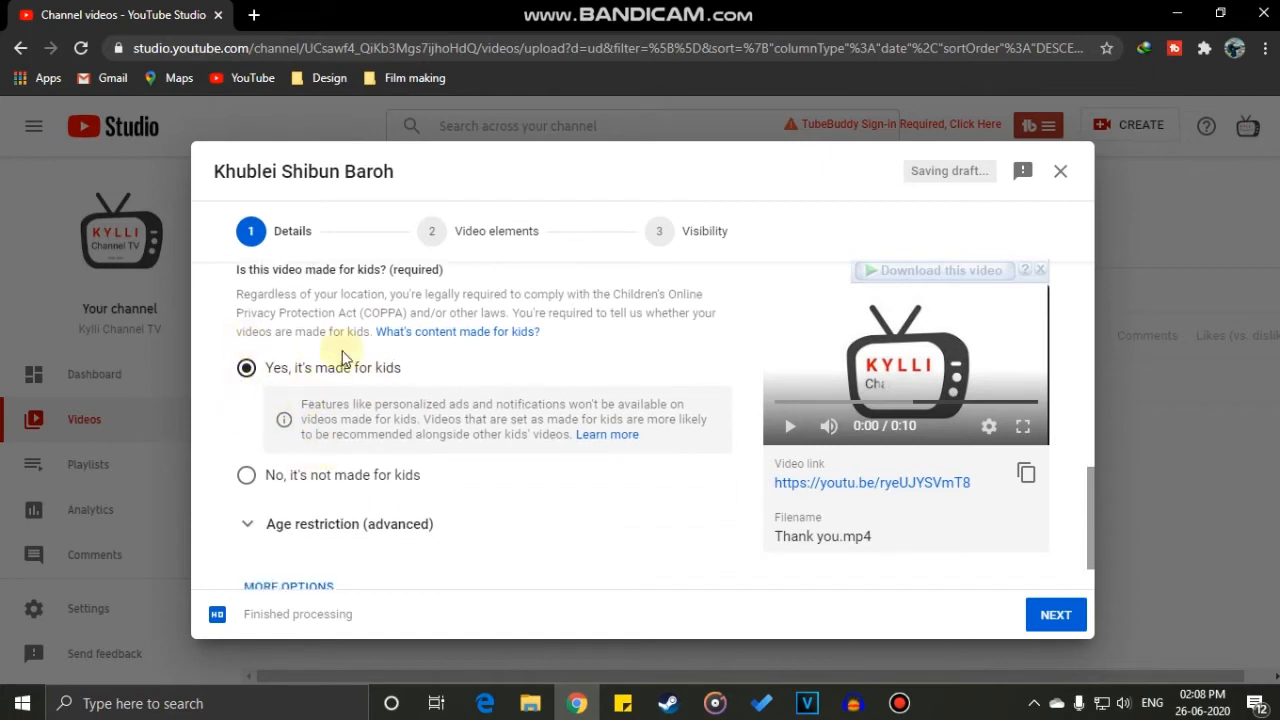
left_click(246, 476)
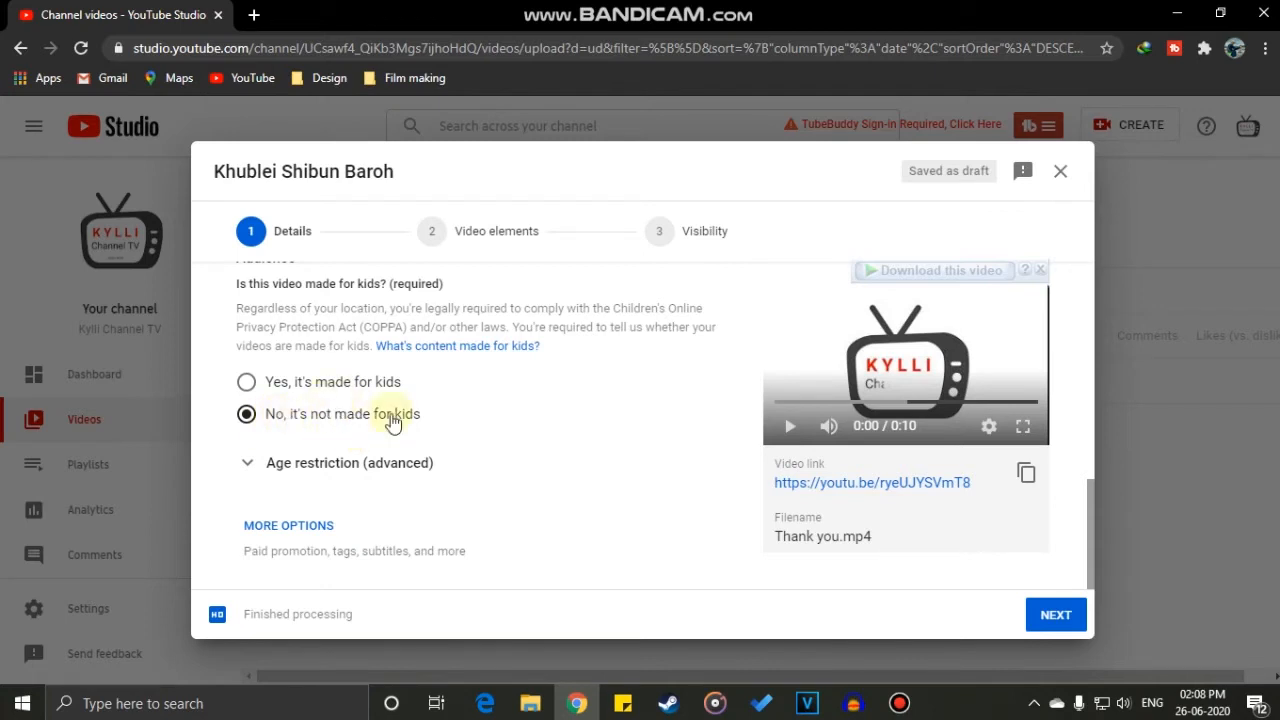
left_click(247, 383)
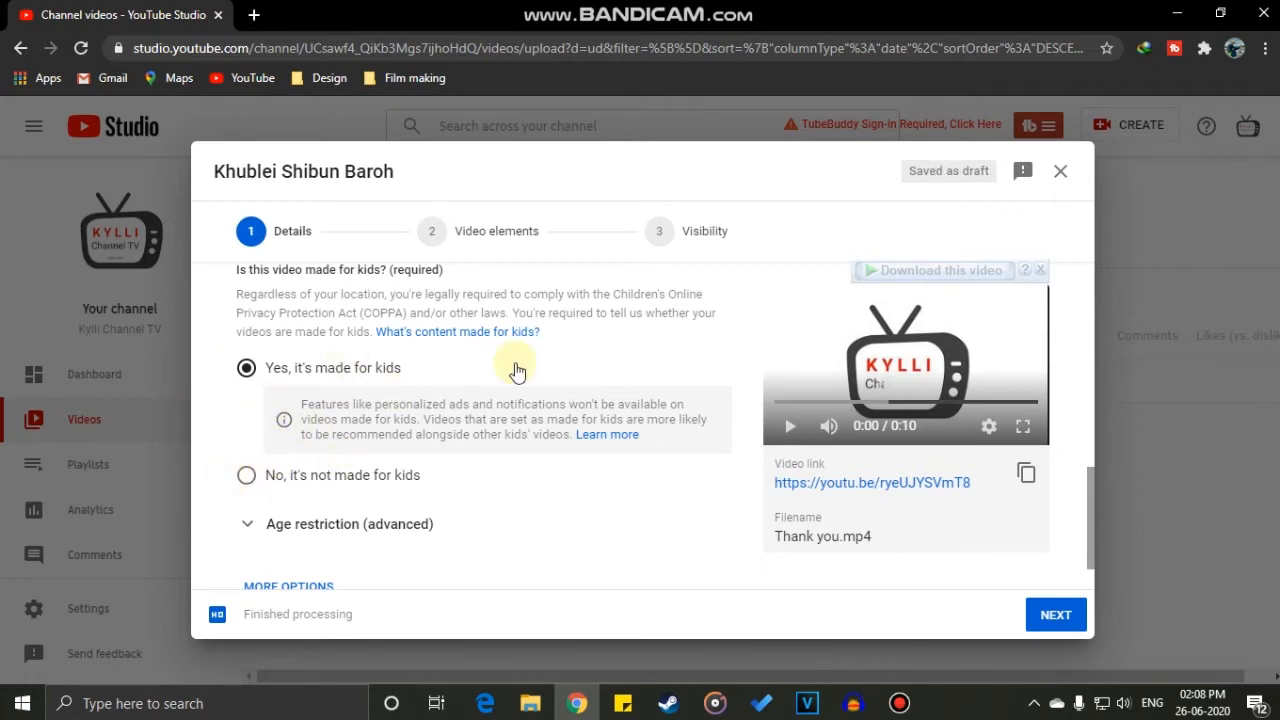
left_click(246, 475)
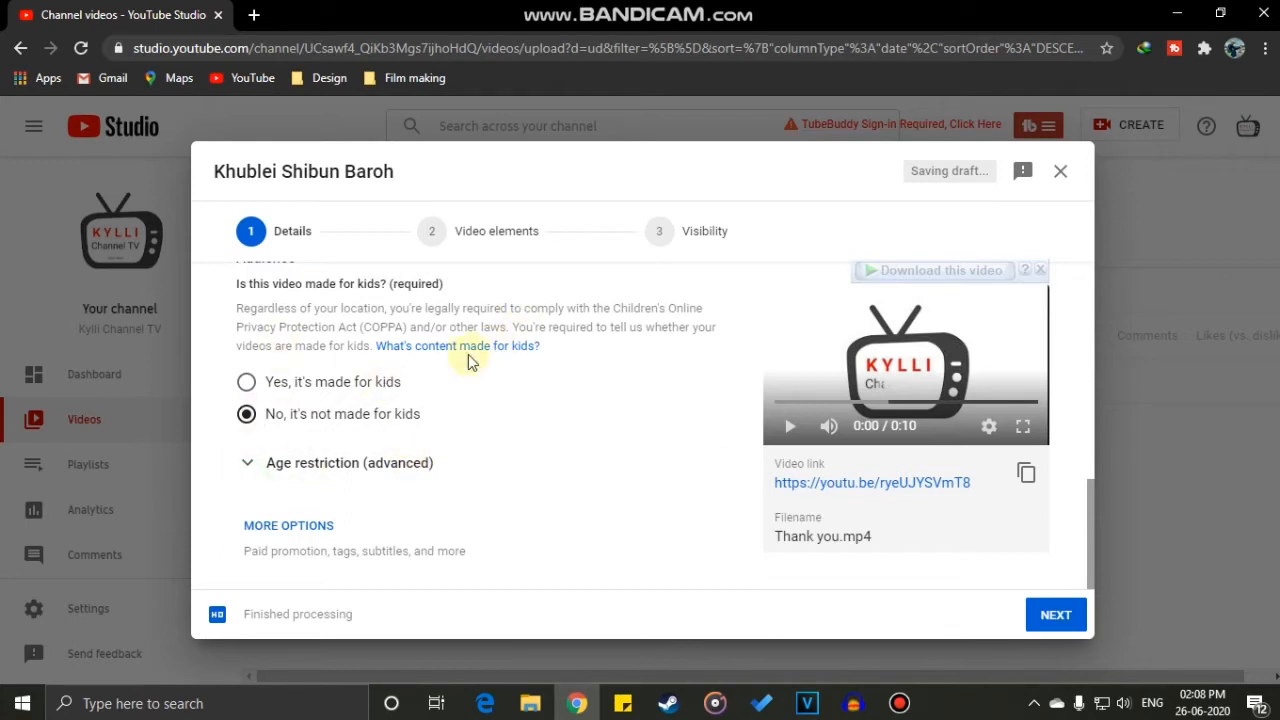
scroll(428, 400, "up", 2)
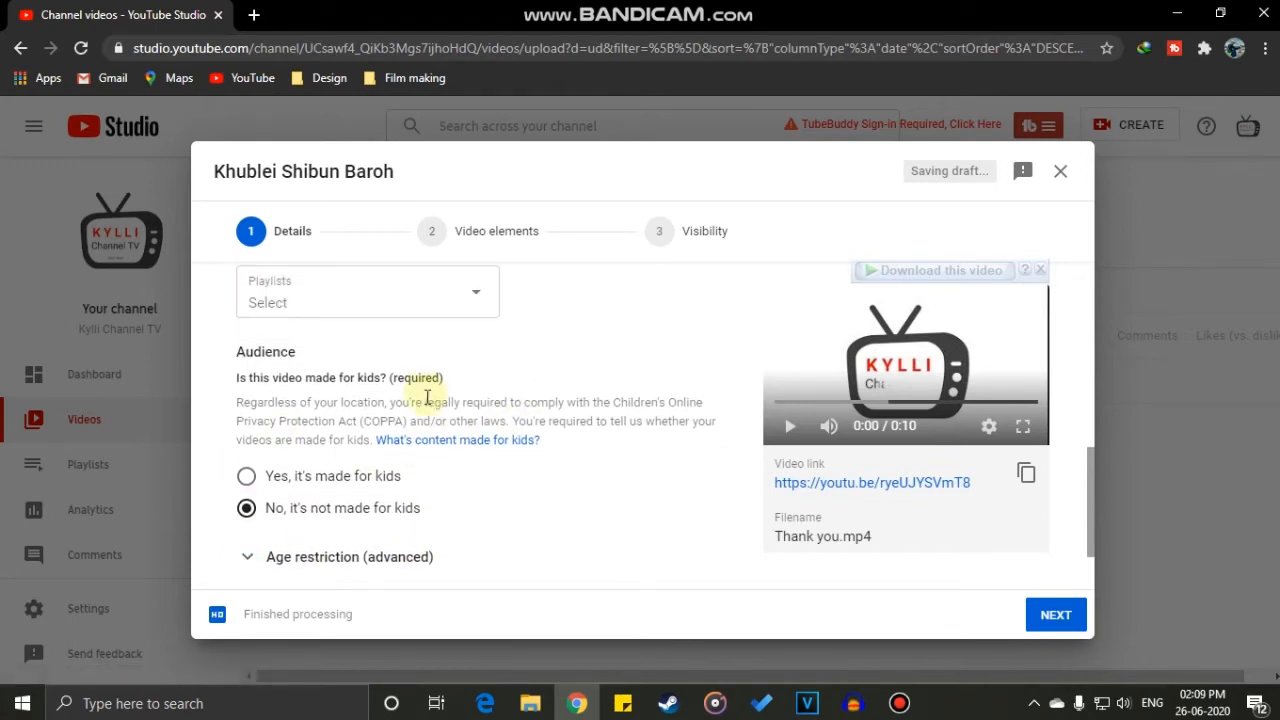
scroll(428, 399, "down", 2)
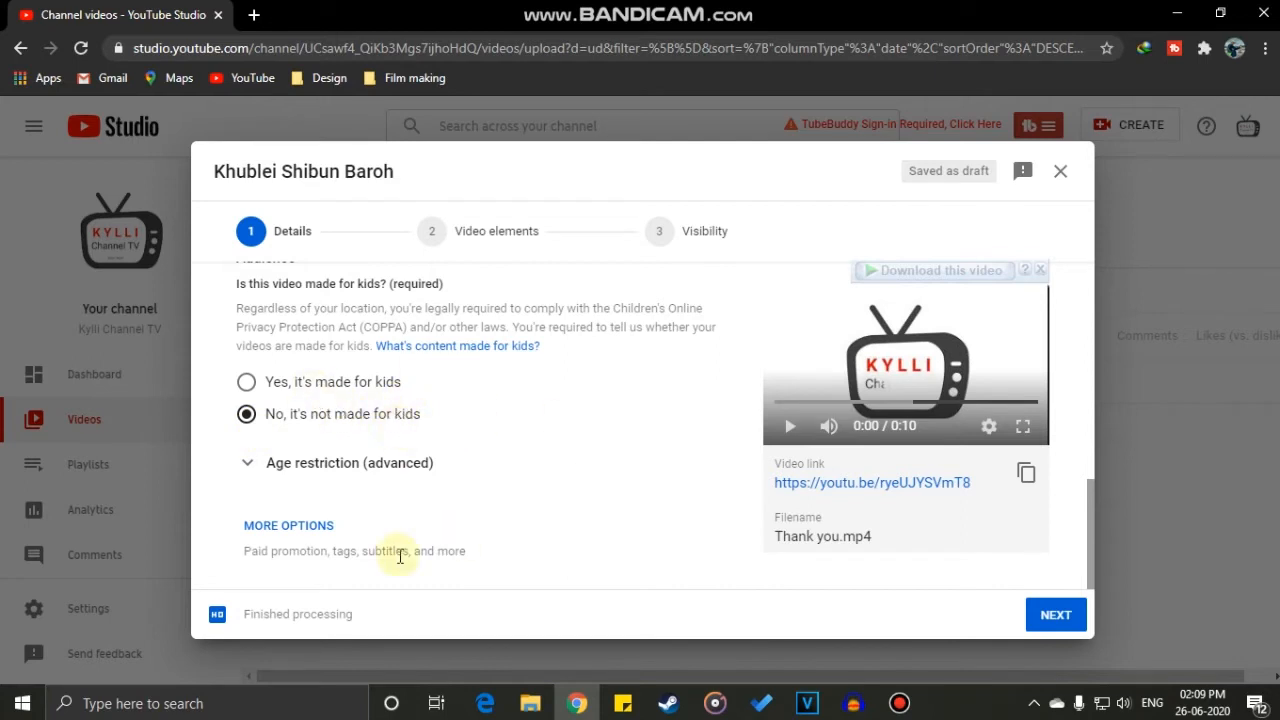
Show the additional video options, then tick and untick the paid promotion declaration, leaving it unticked.
left_click(296, 528)
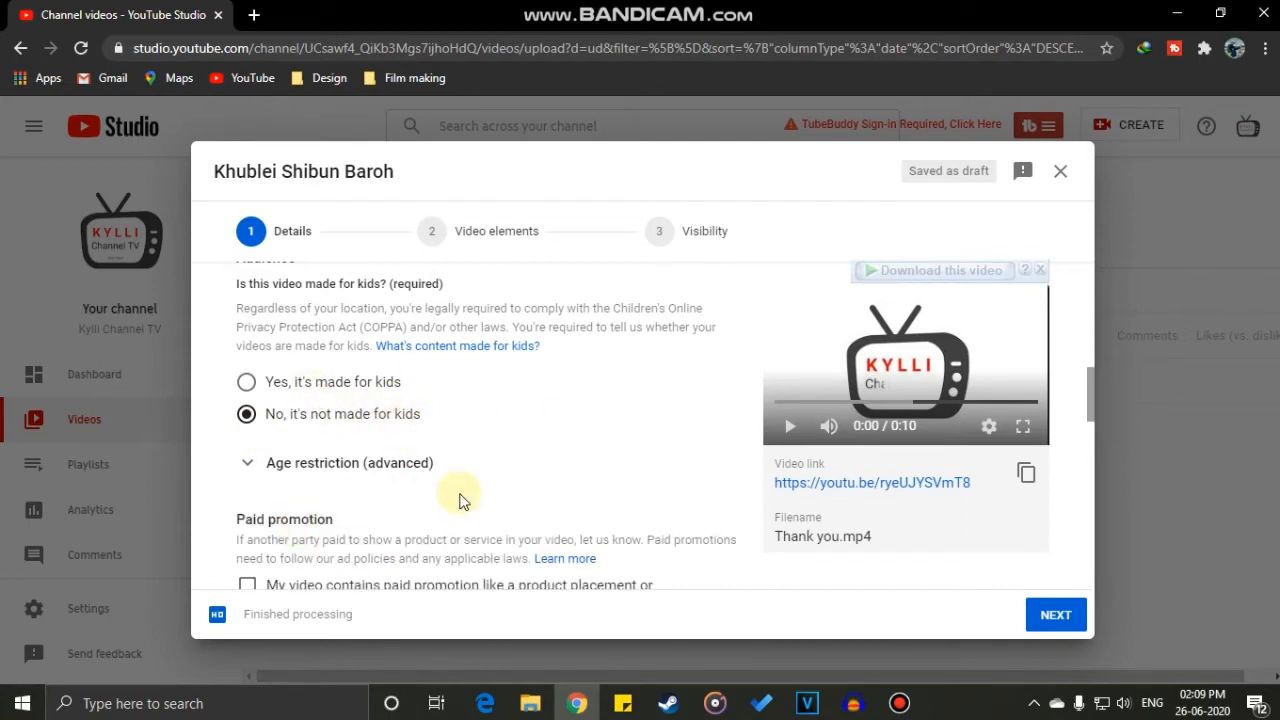
scroll(371, 437, "down", 2)
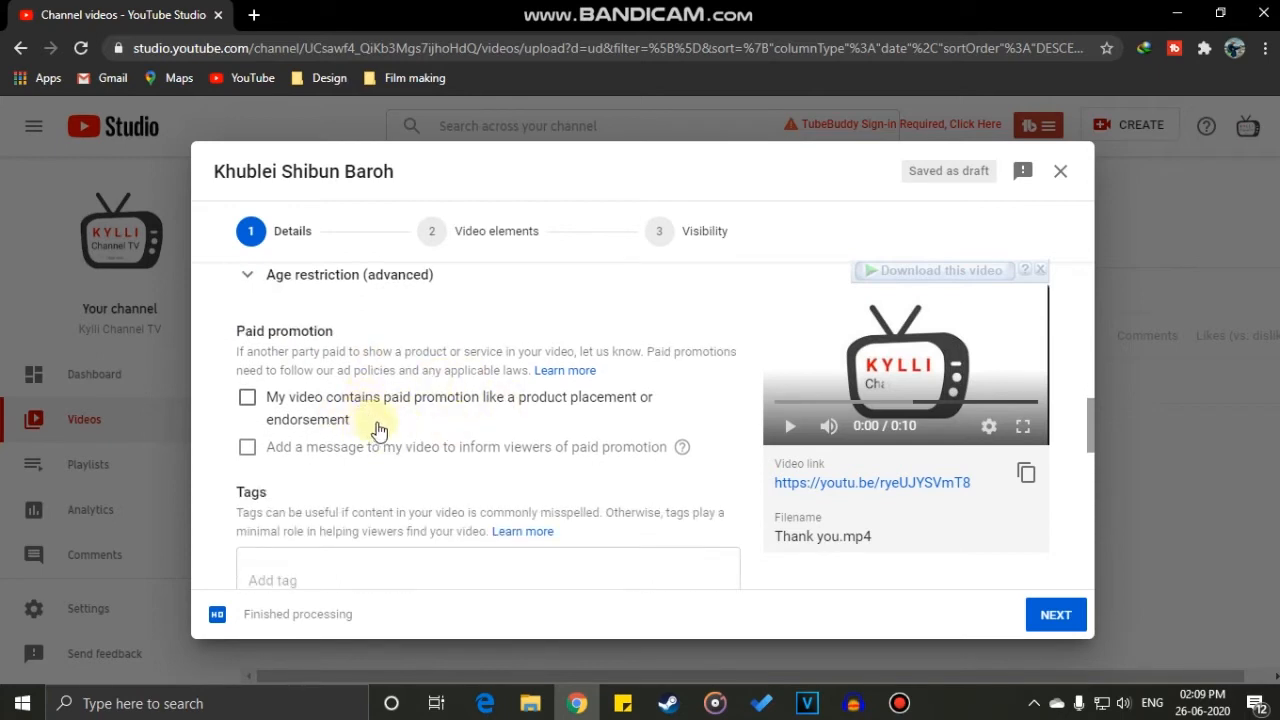
left_click(248, 400)
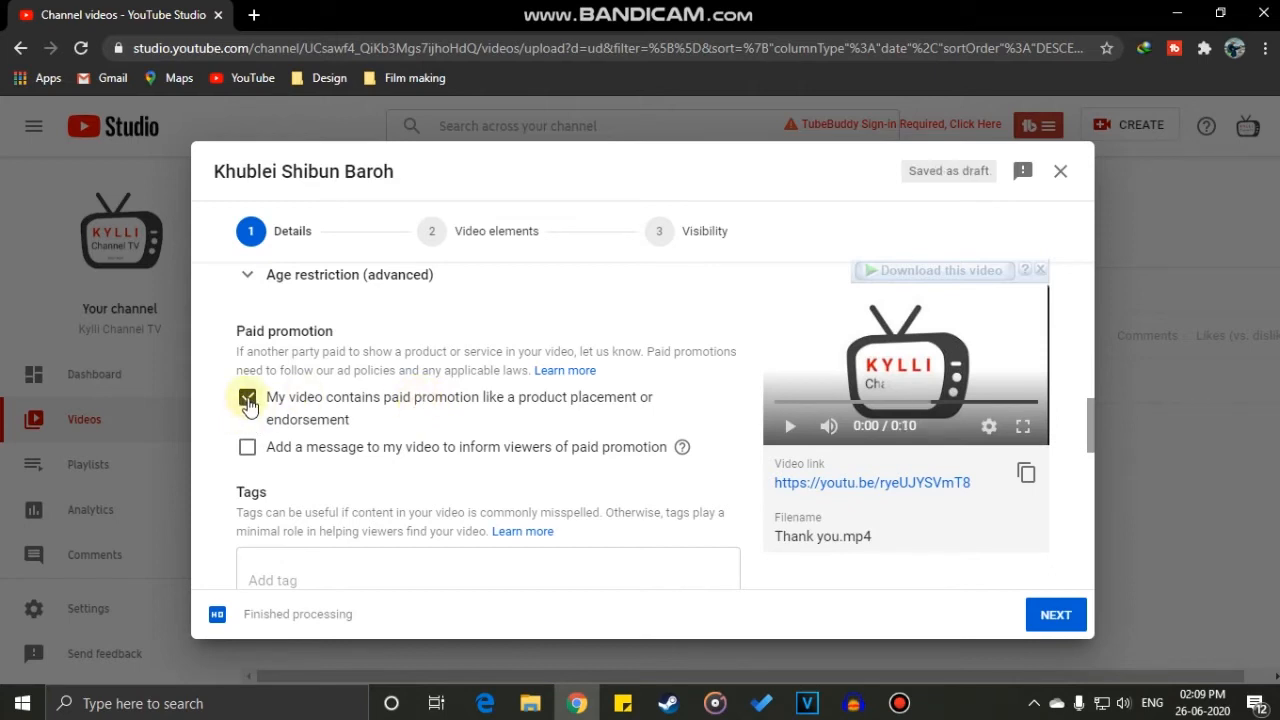
left_click(247, 399)
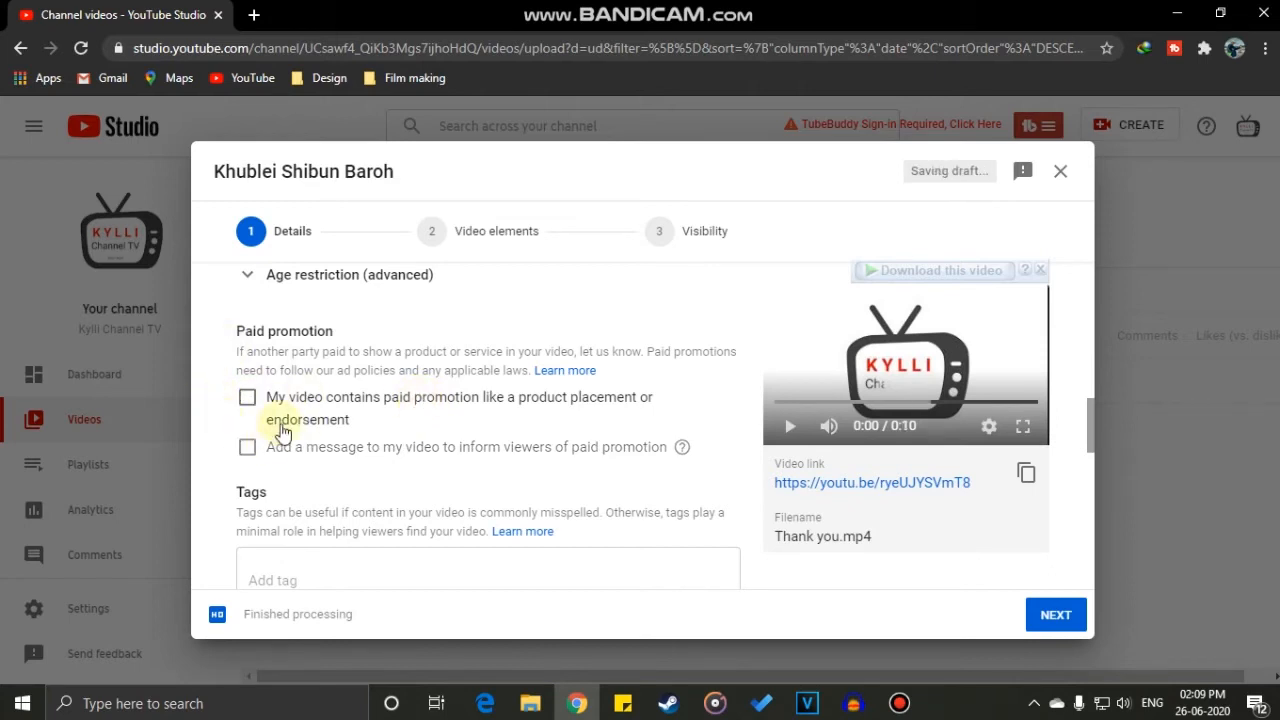
Add the tags "Khublei shibun", "video khublei" and "khublei" to the video.
scroll(275, 420, "down", 2)
scroll(288, 400, "down", 2)
left_click(328, 397)
scroll(328, 399, "up", 2)
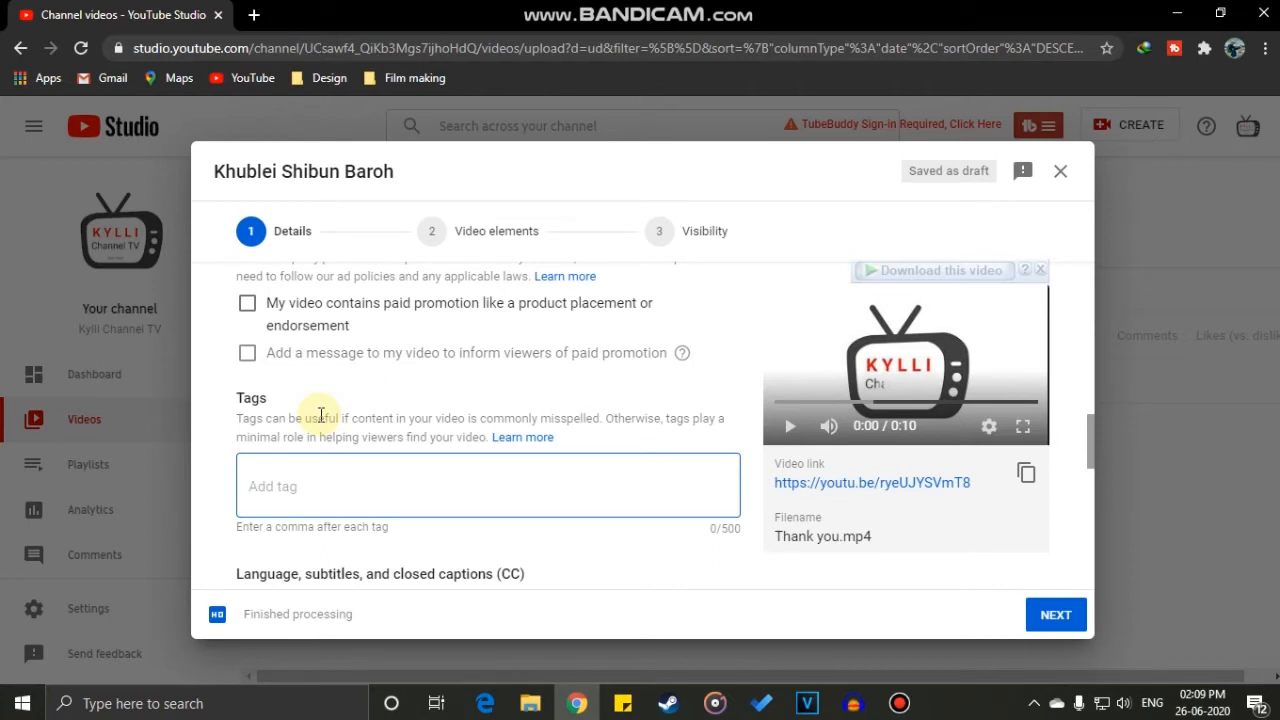
type("Khublei shibun,")
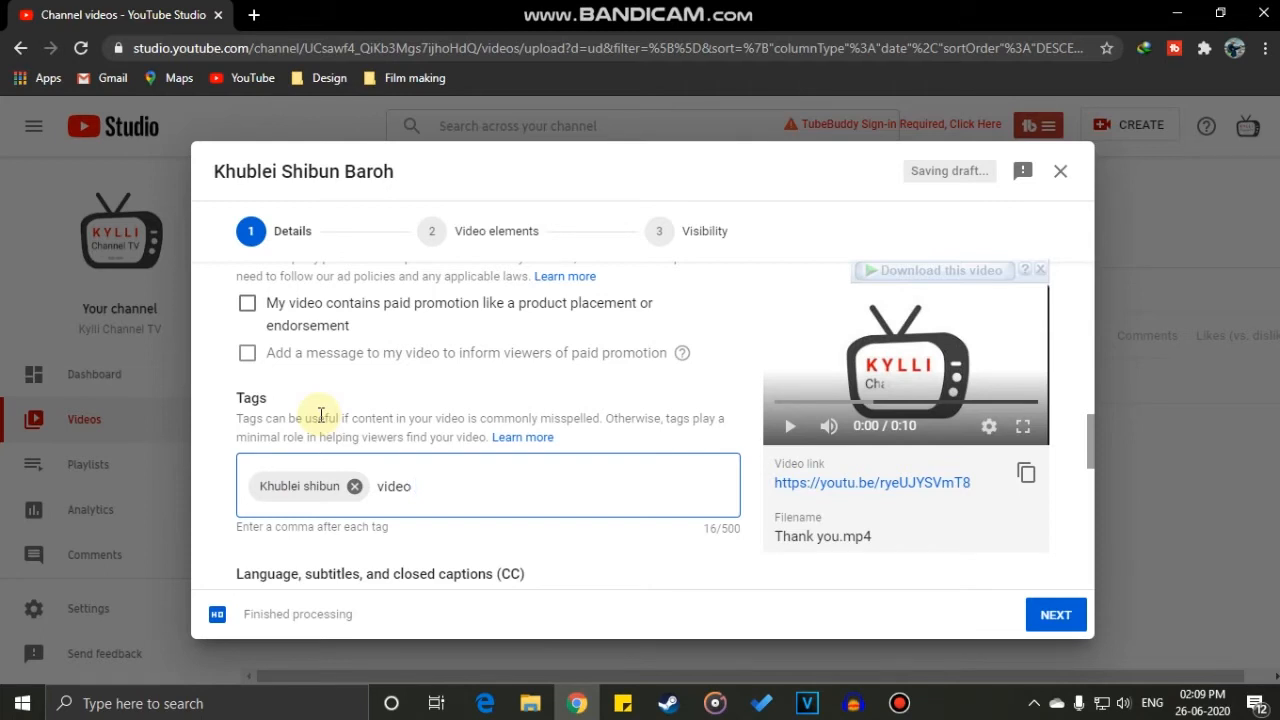
type("video khublei,")
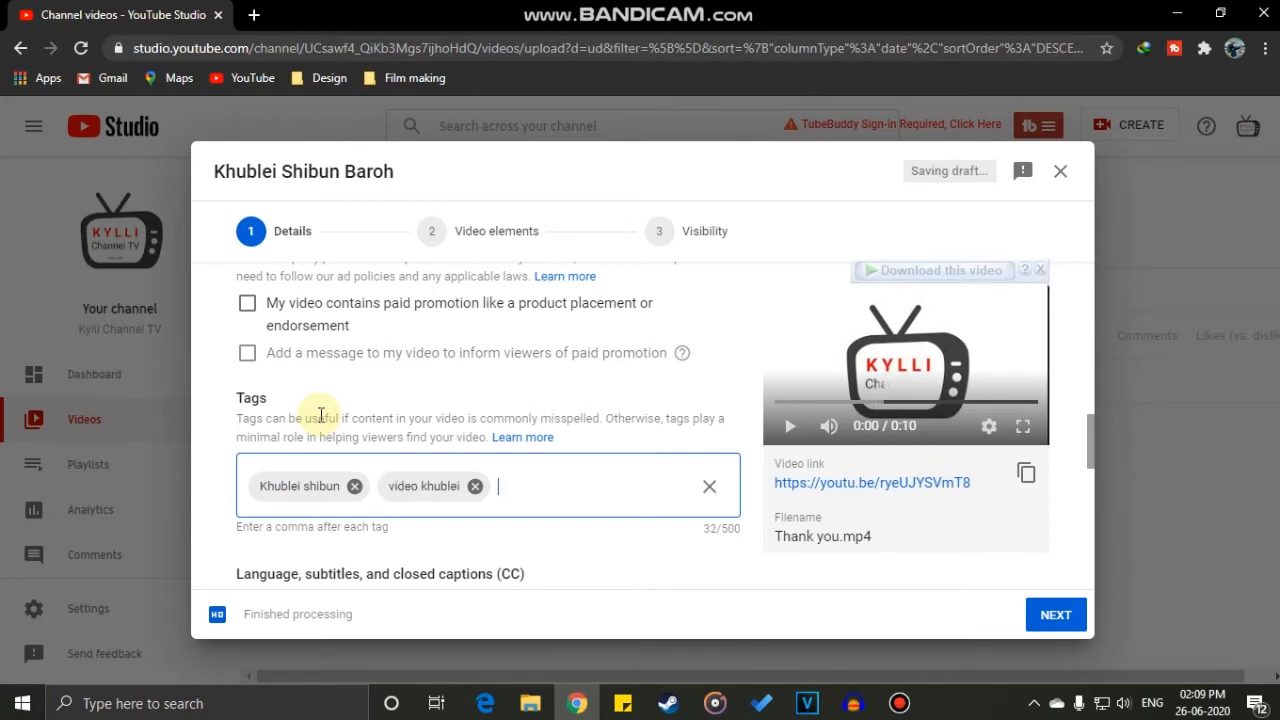
type("khublei,khublei")
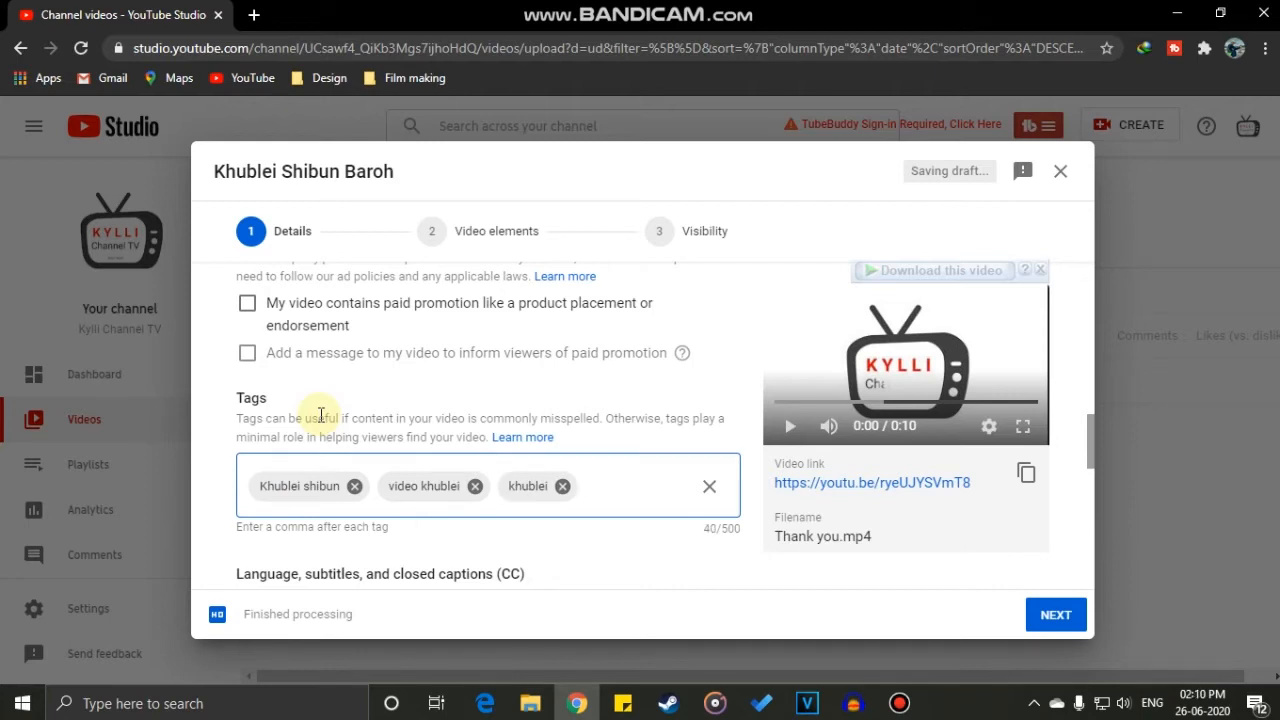
Copy the video title "Khublei Shibun Baroh" and paste it as an additional tag.
scroll(320, 415, "up", 10)
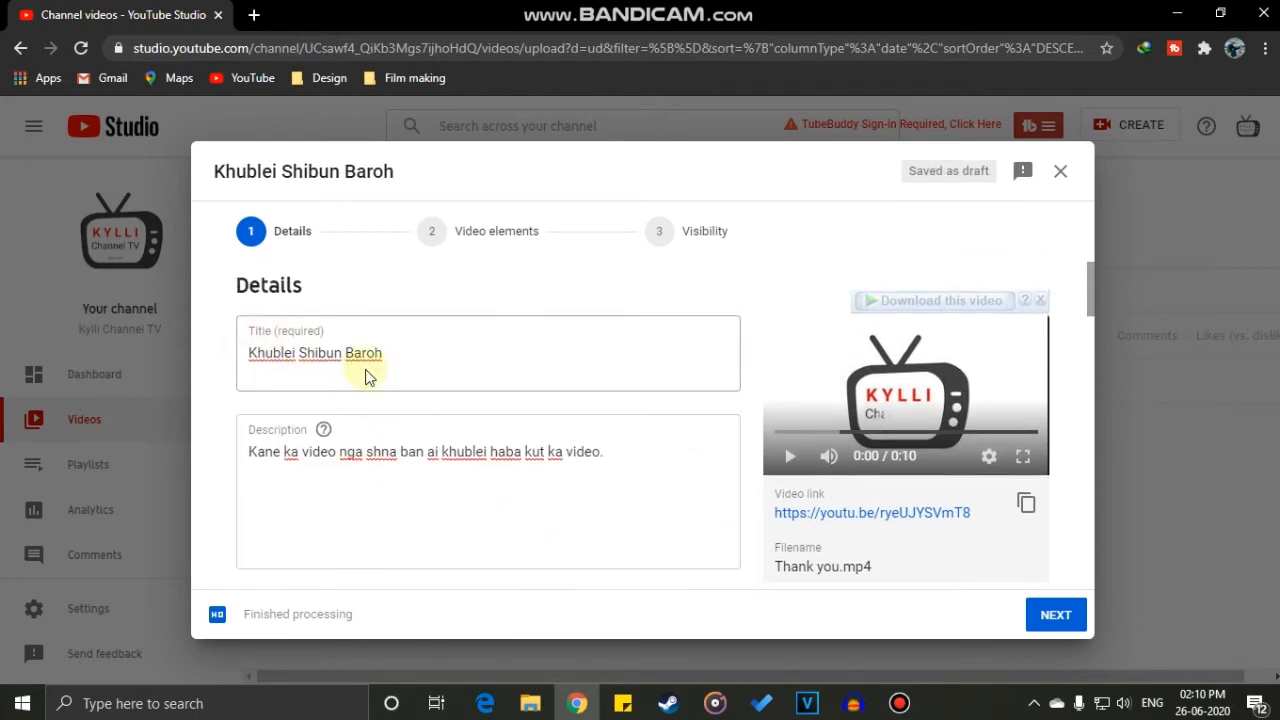
left_click_drag(394, 358, 226, 358)
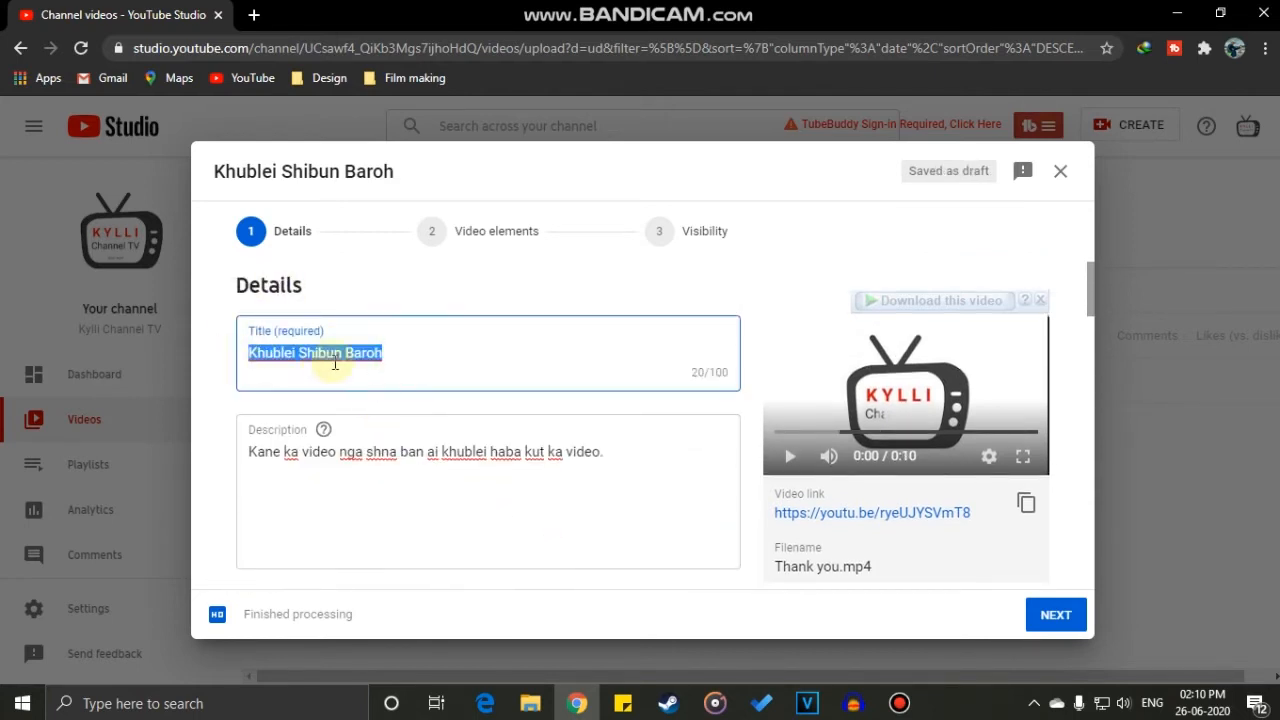
right_click(349, 368)
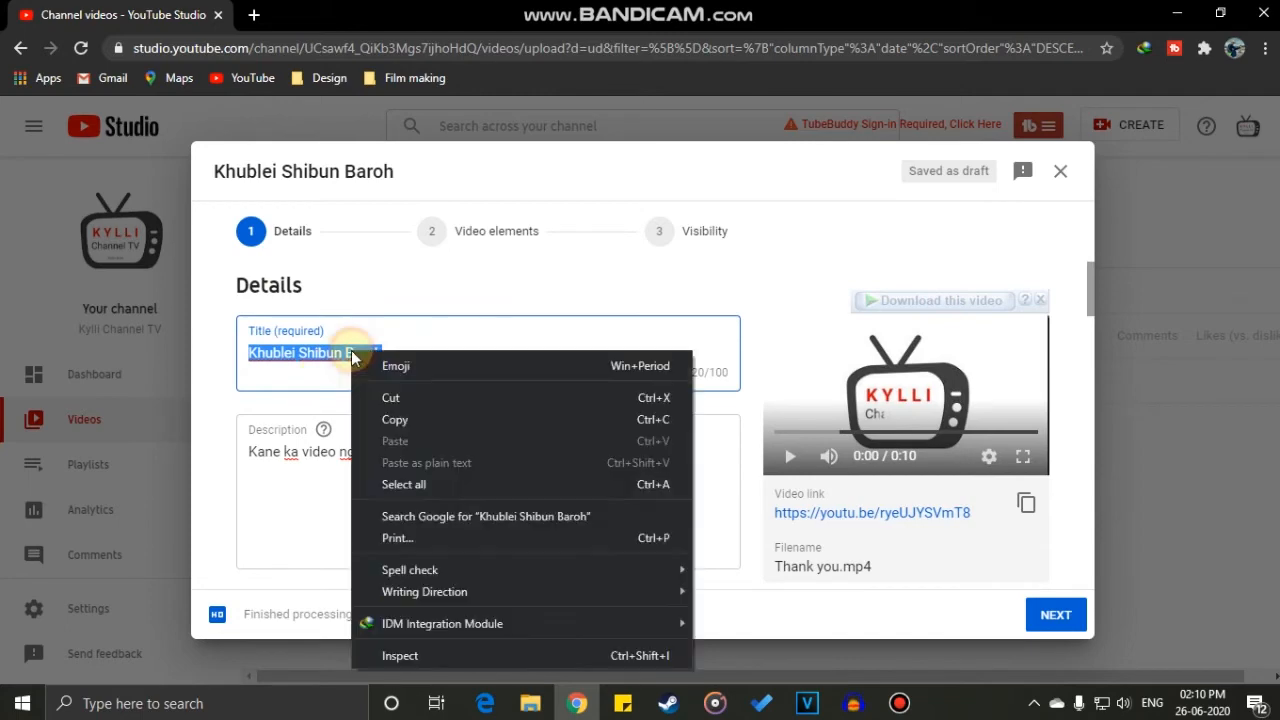
left_click(398, 425)
scroll(398, 425, "down", 10)
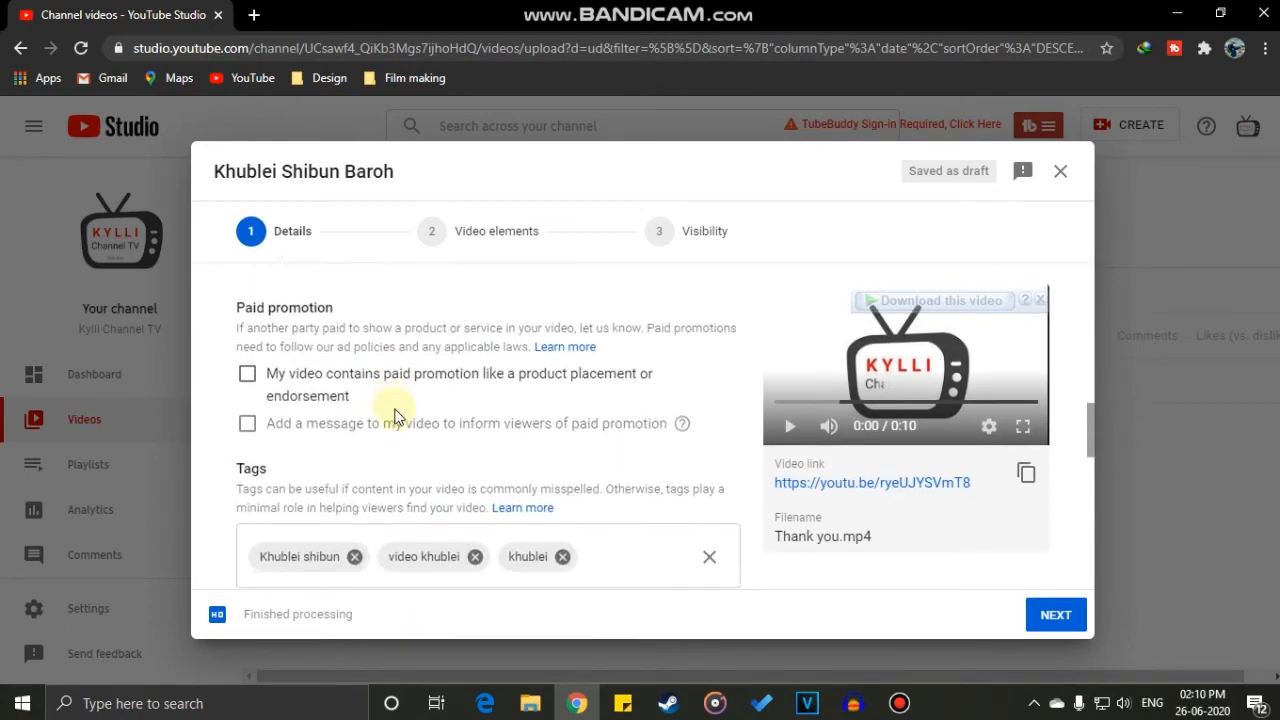
scroll(387, 406, "up", 4)
left_click(593, 469)
right_click(593, 469)
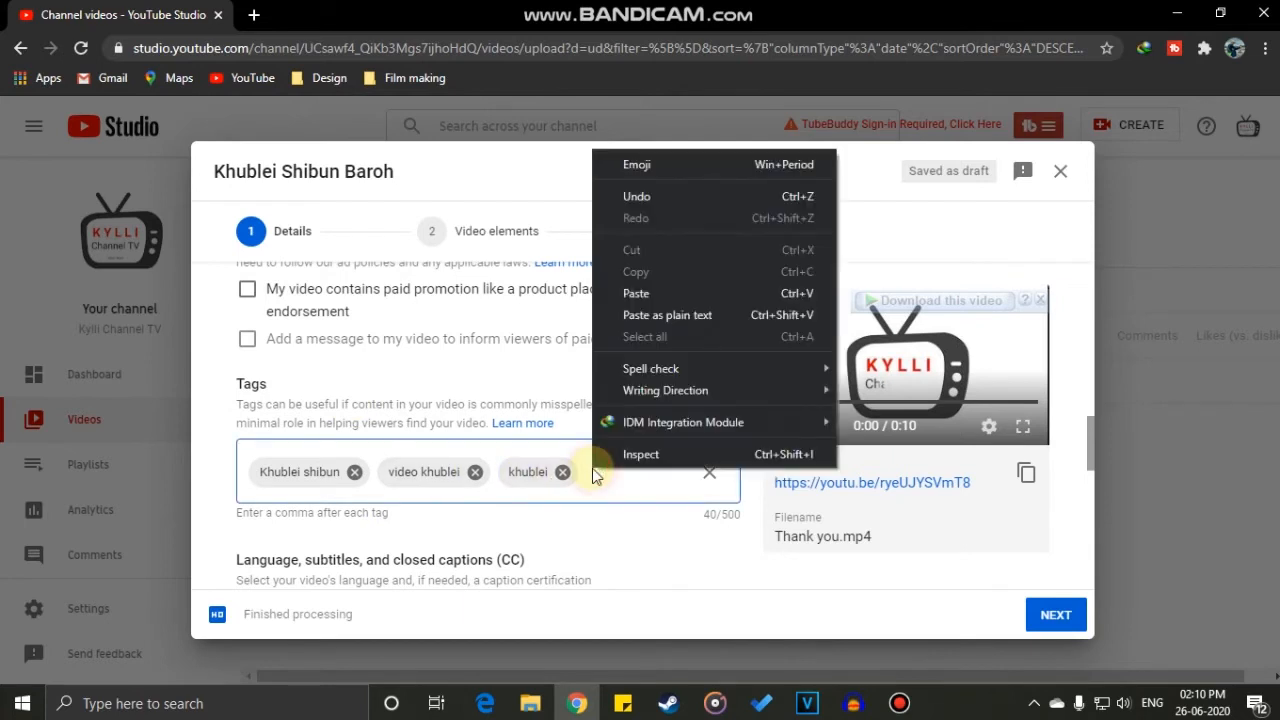
left_click(636, 293)
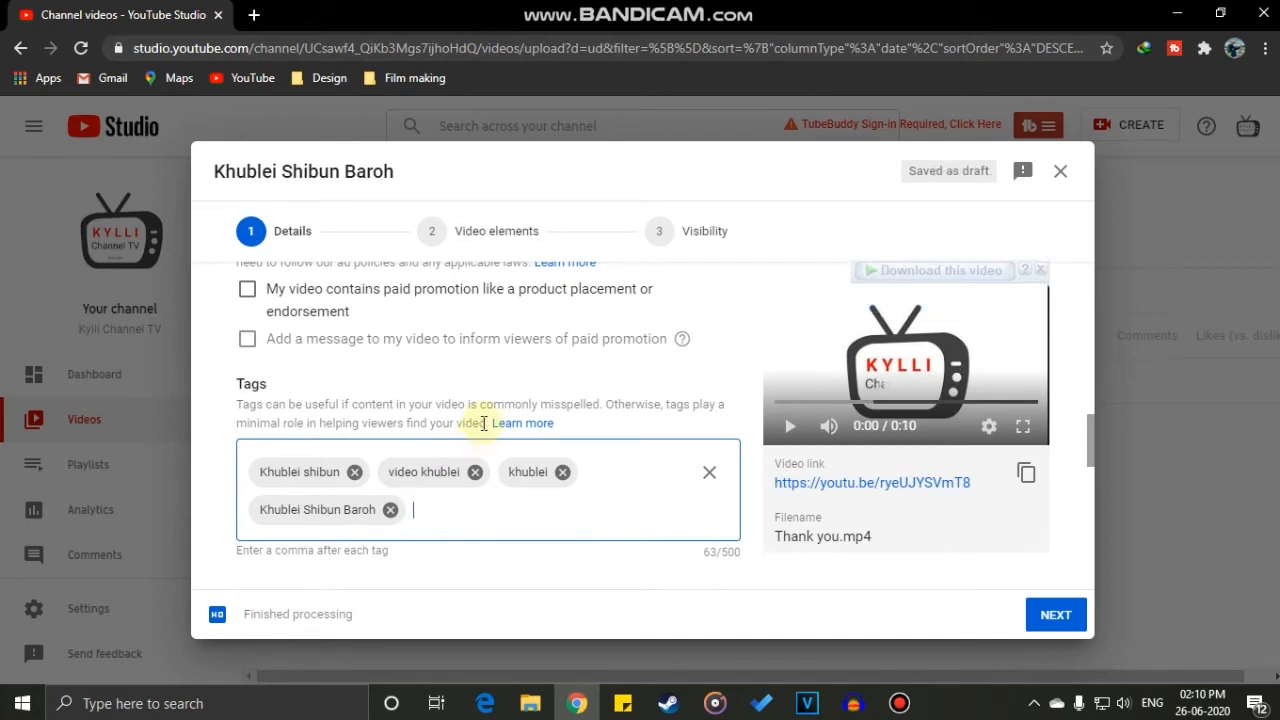
Set the video's recording date to Jun 26, 2020.
scroll(466, 423, "down", 3)
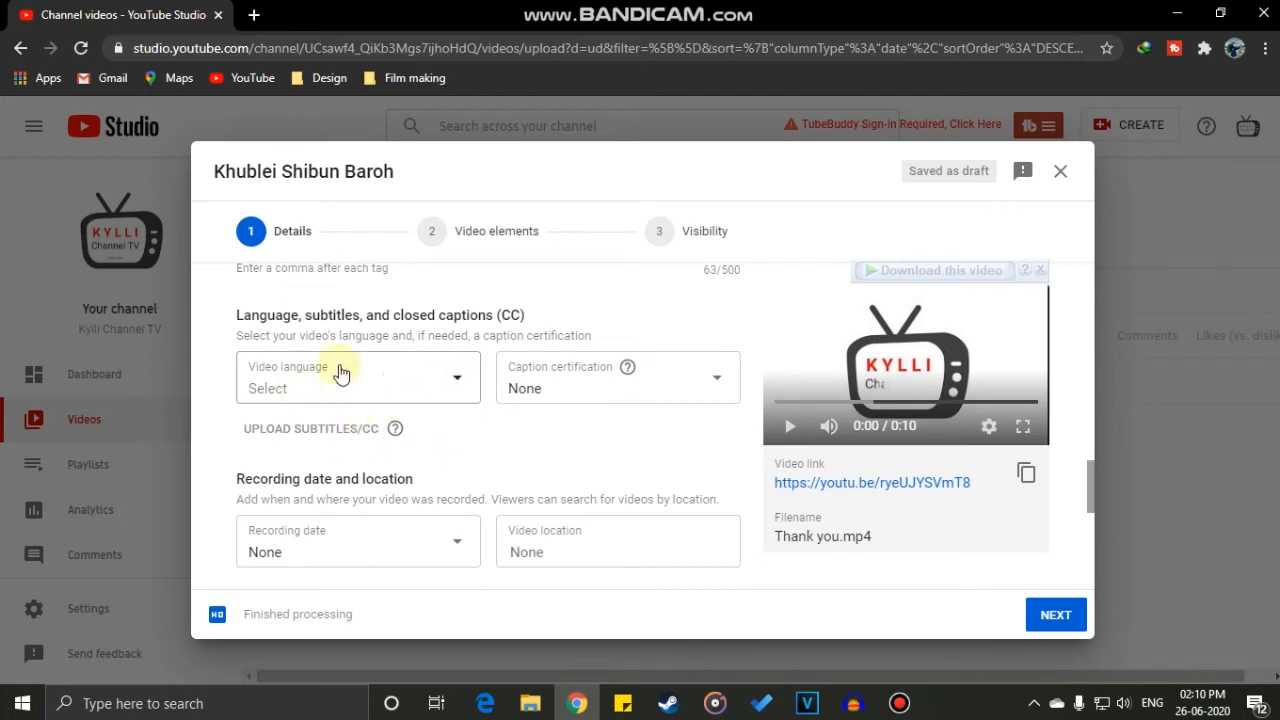
scroll(413, 384, "down", 1)
scroll(460, 365, "down", 1)
scroll(525, 370, "up", 1)
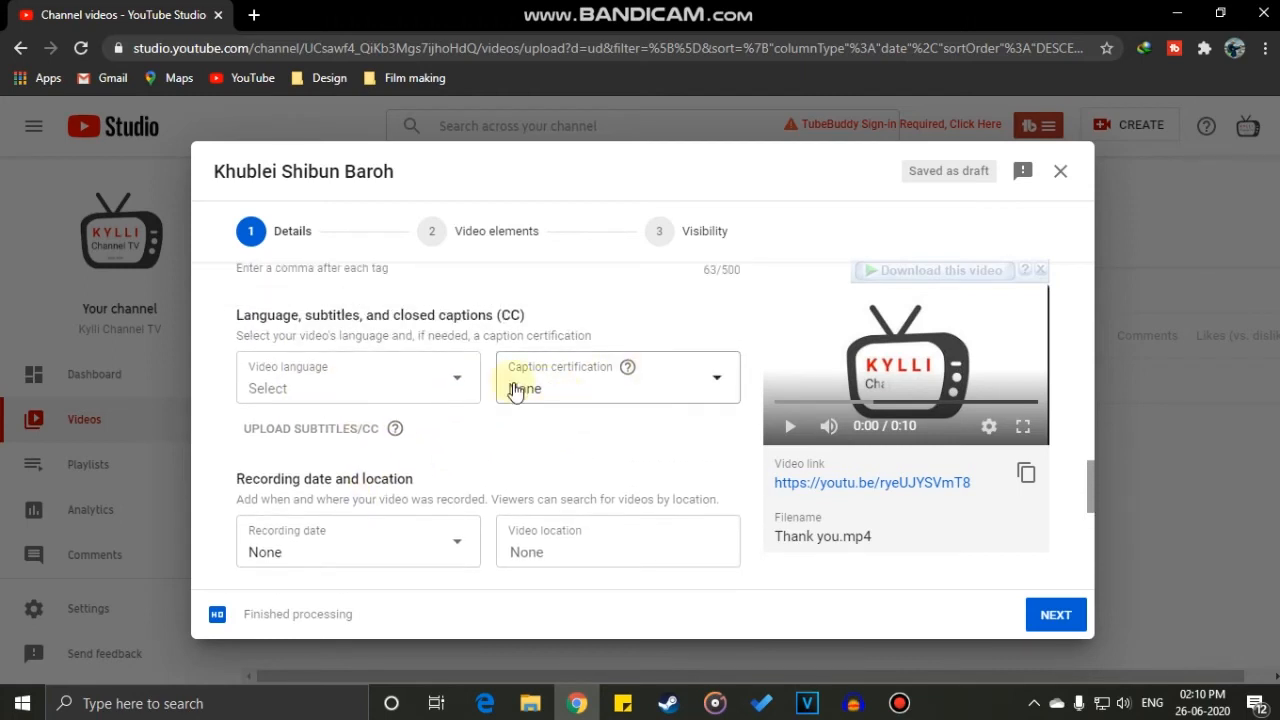
scroll(537, 413, "down", 1)
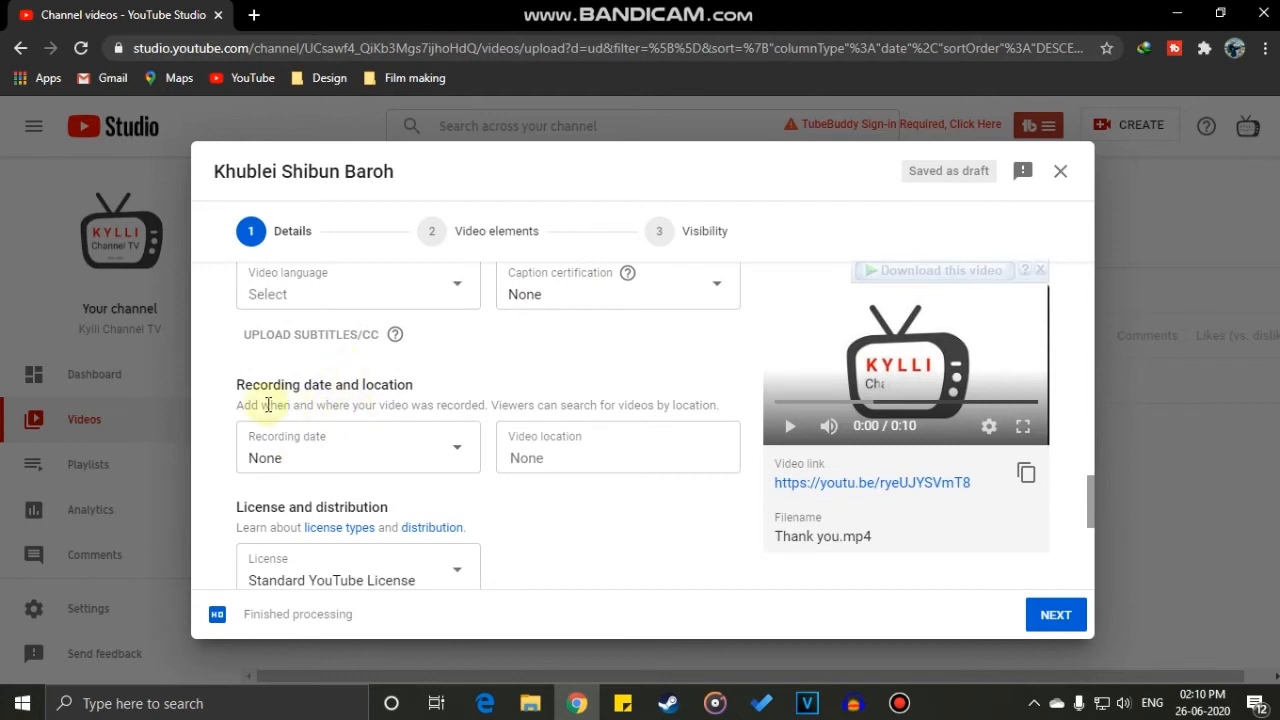
left_click(450, 457)
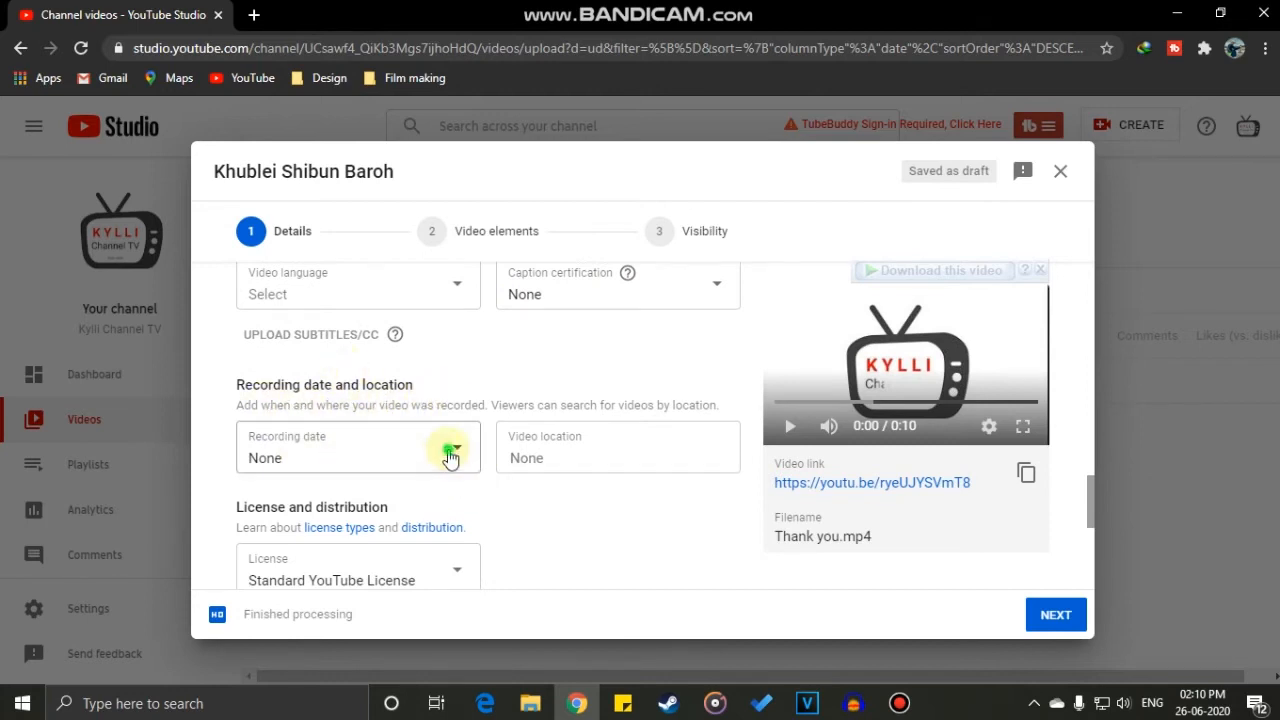
left_click(432, 380)
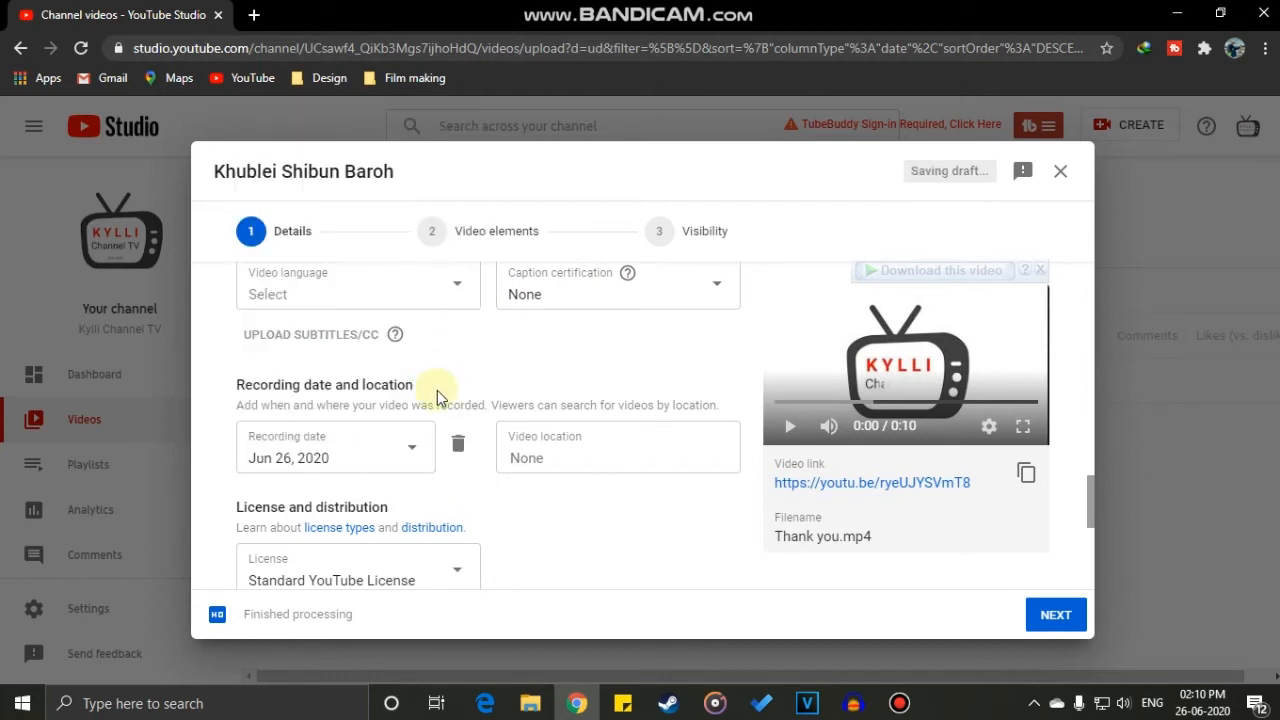
Search for "shillong" as the video location and choose Shillong, Meghalaya.
left_click(568, 452)
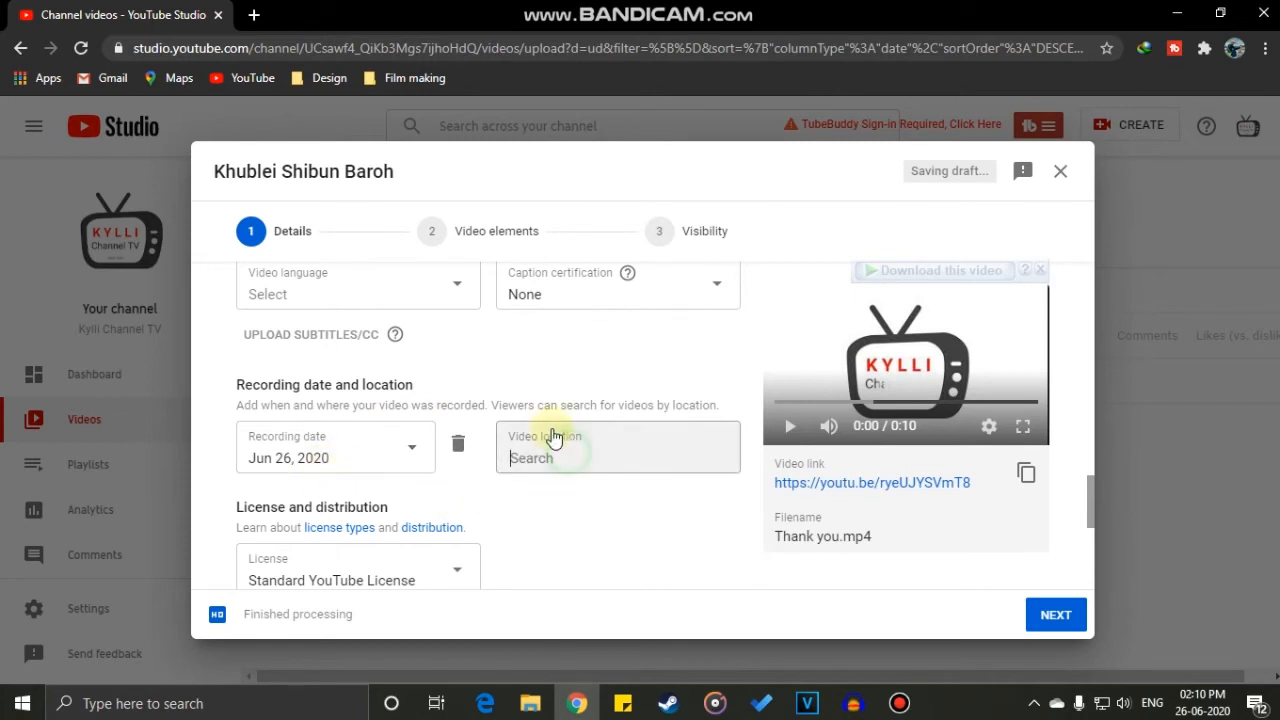
type("shillon")
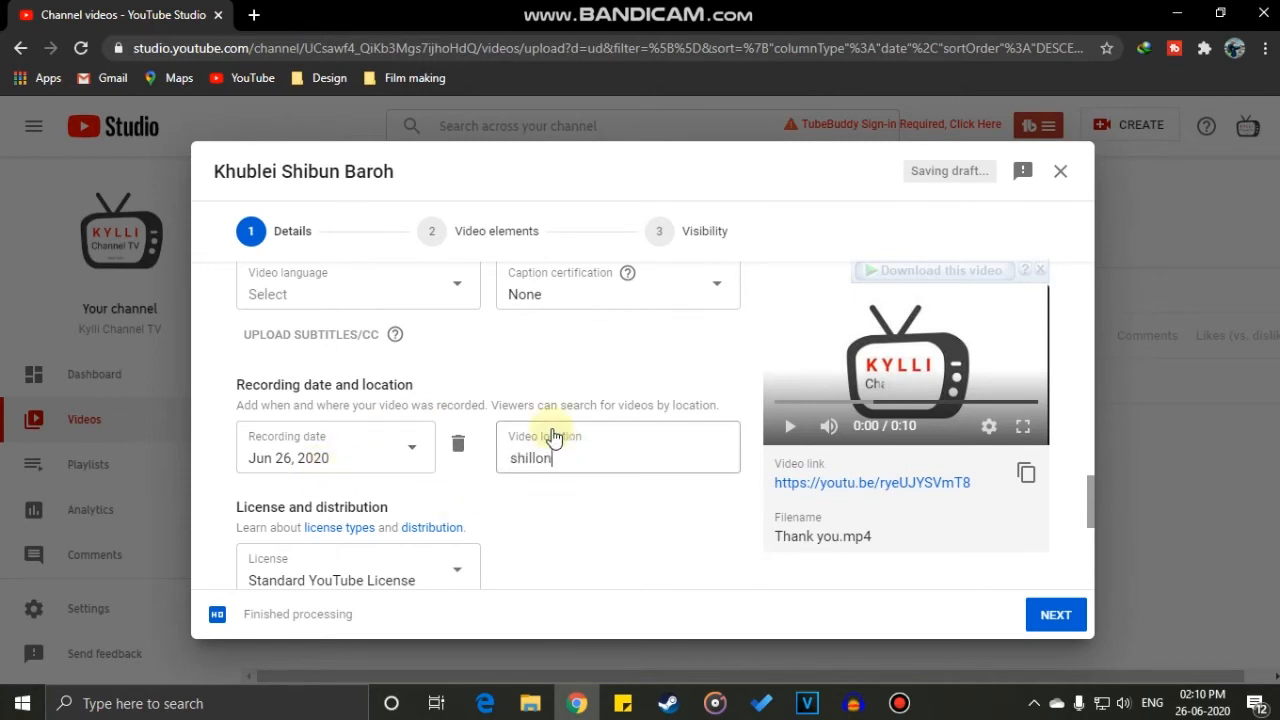
type("g")
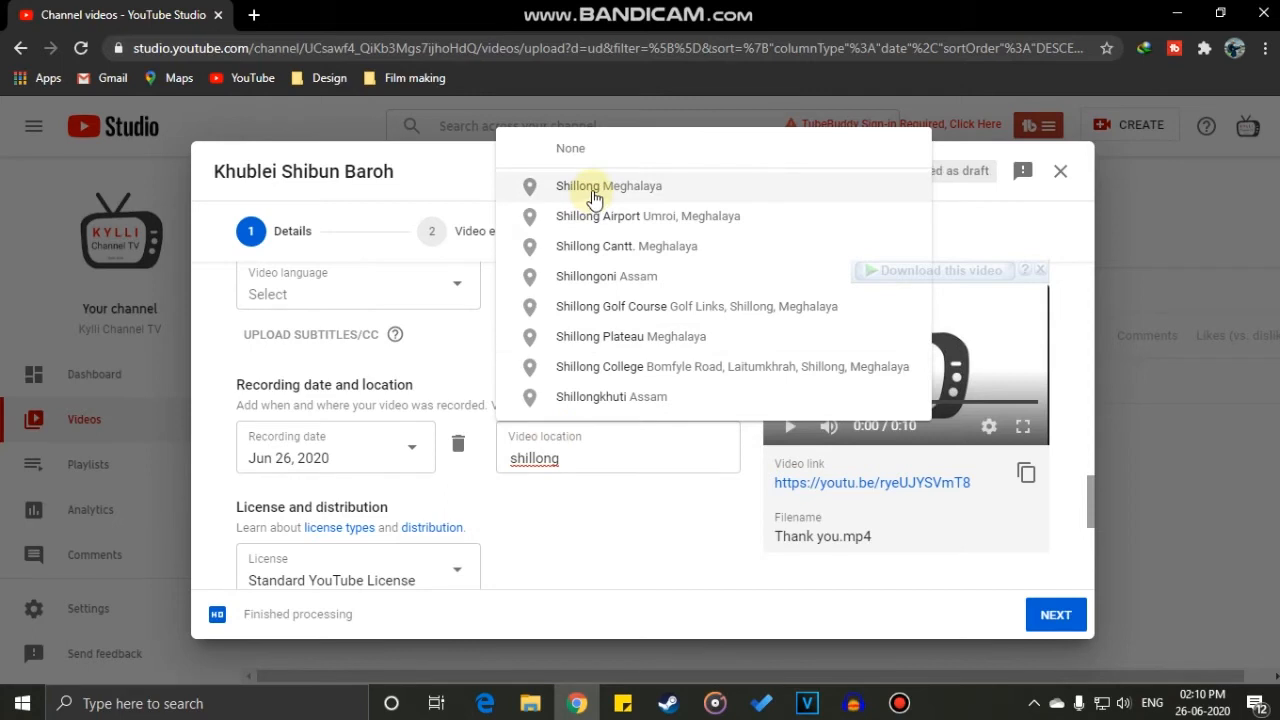
left_click(594, 195)
Try unticking "Allow embedding" and "Publish to subscriptions feed and notify subscribers", then tick both options again.
scroll(457, 349, "down", 2)
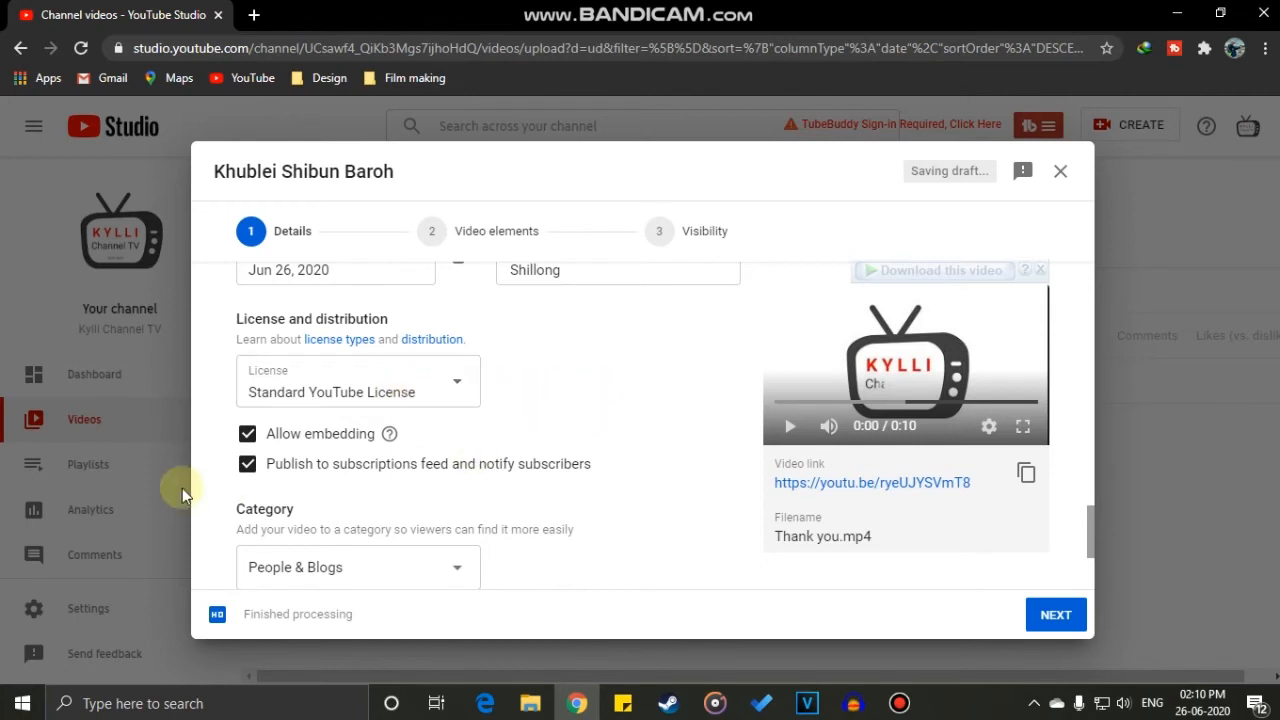
left_click(247, 433)
left_click(266, 466)
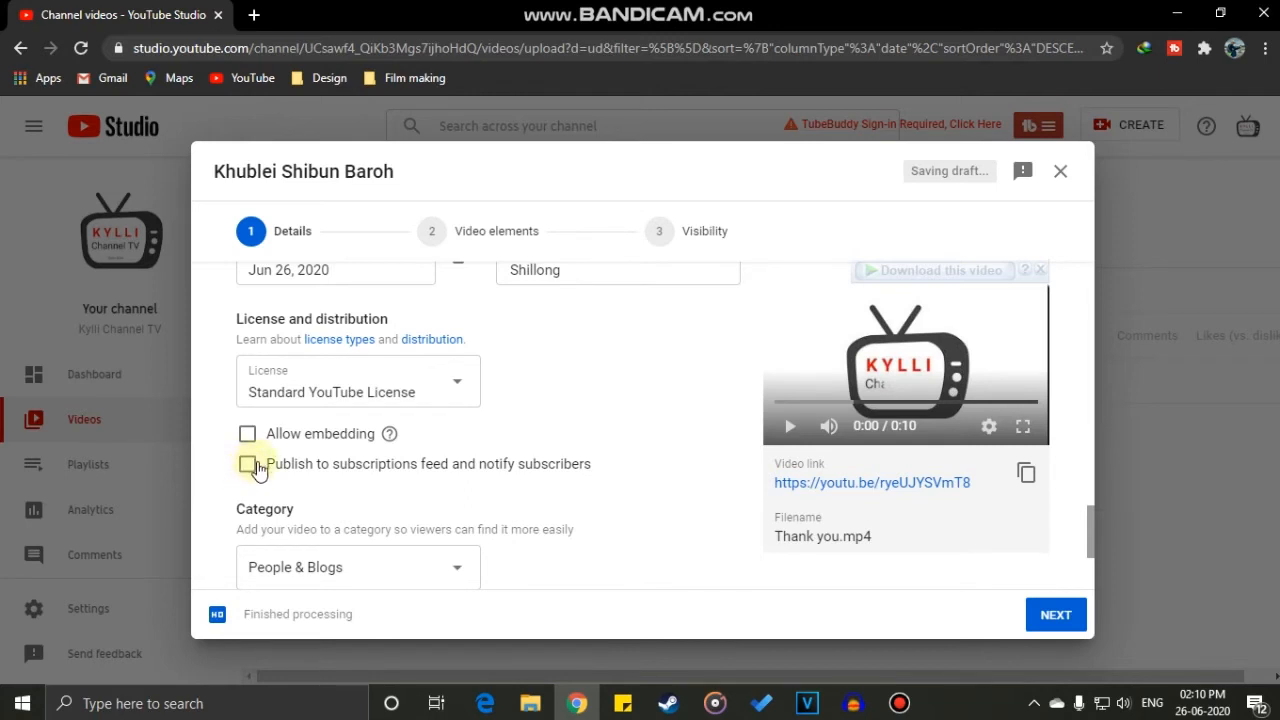
left_click(247, 465)
left_click(247, 433)
Set the video category to Howto & Style and look over the other available categories.
scroll(400, 446, "down", 1)
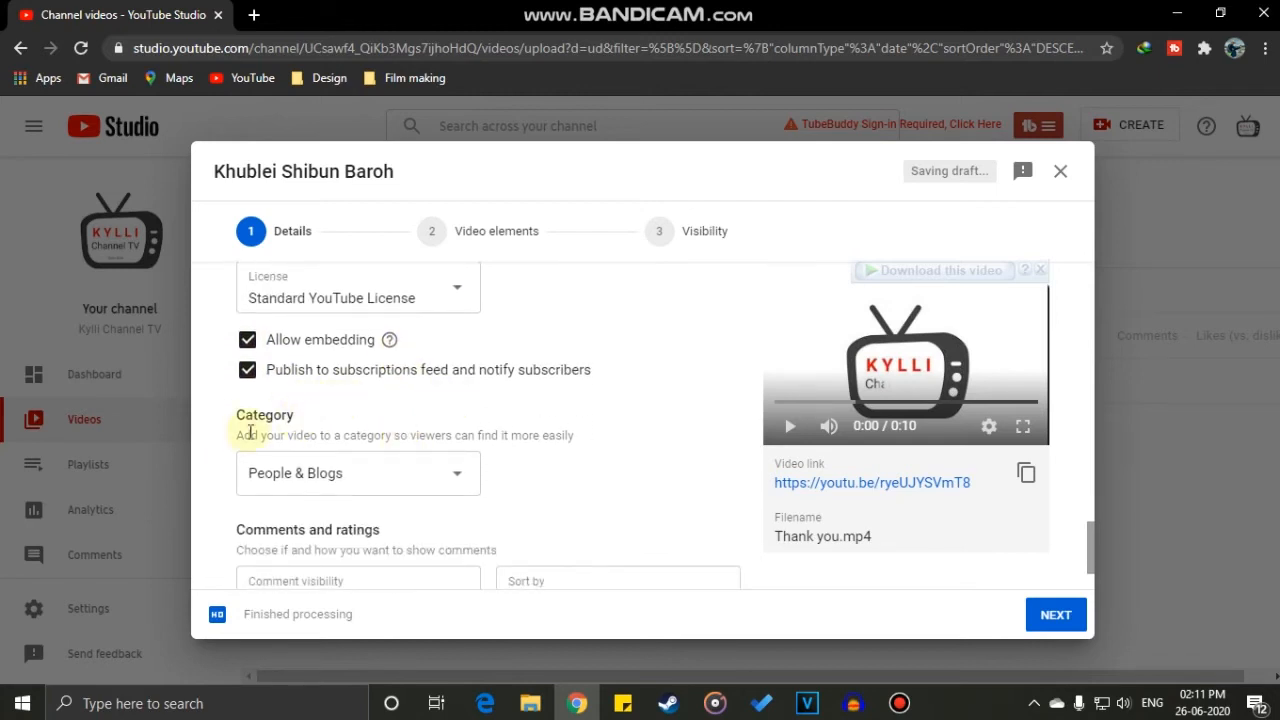
left_click(457, 477)
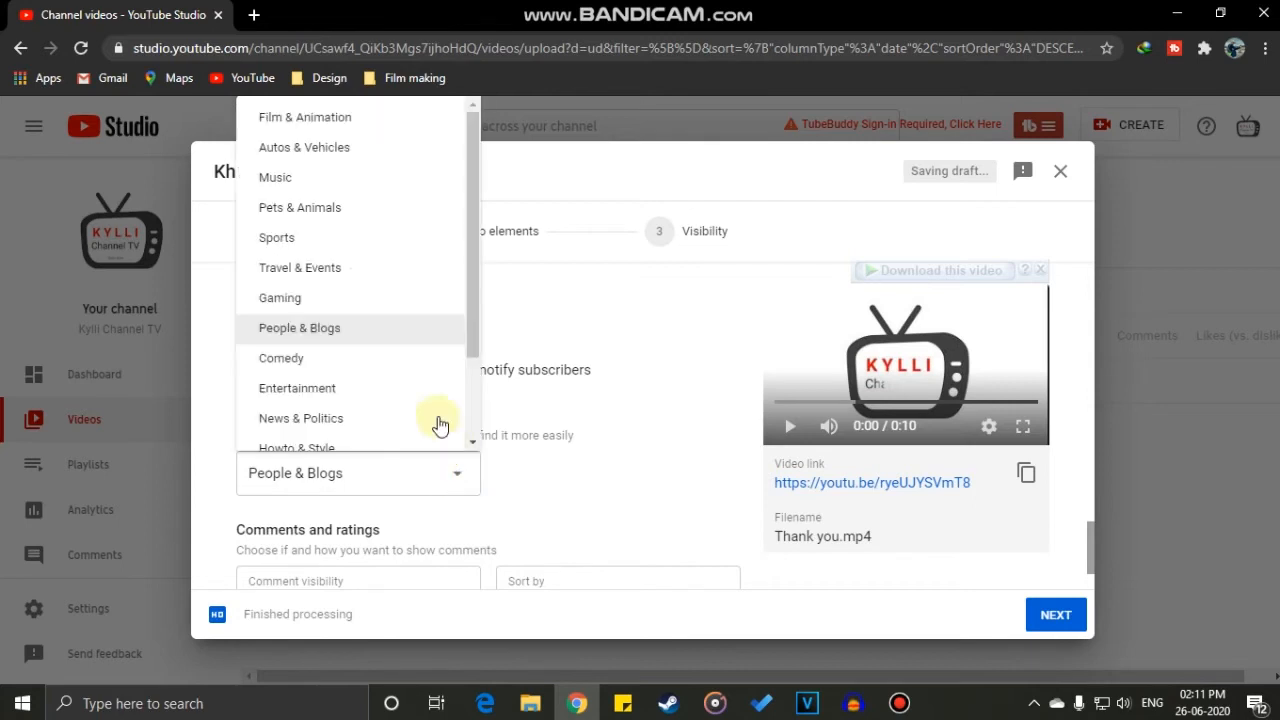
scroll(395, 360, "down", 1)
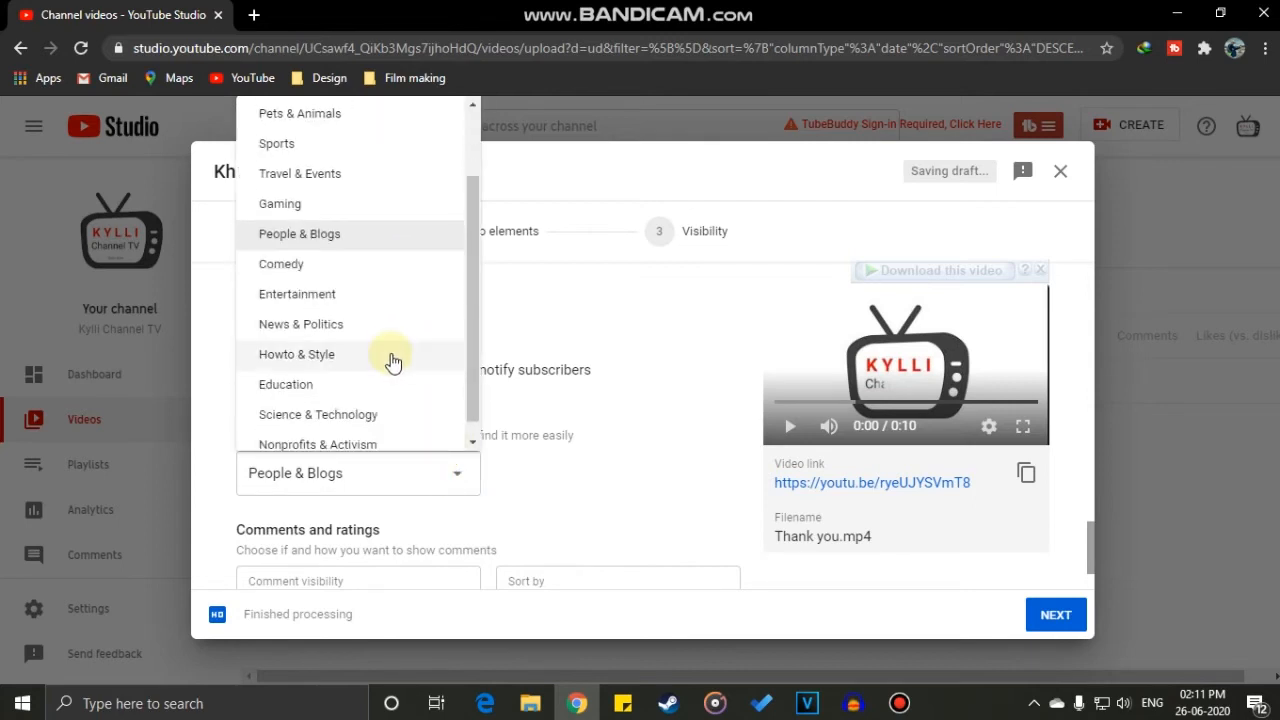
left_click(311, 357)
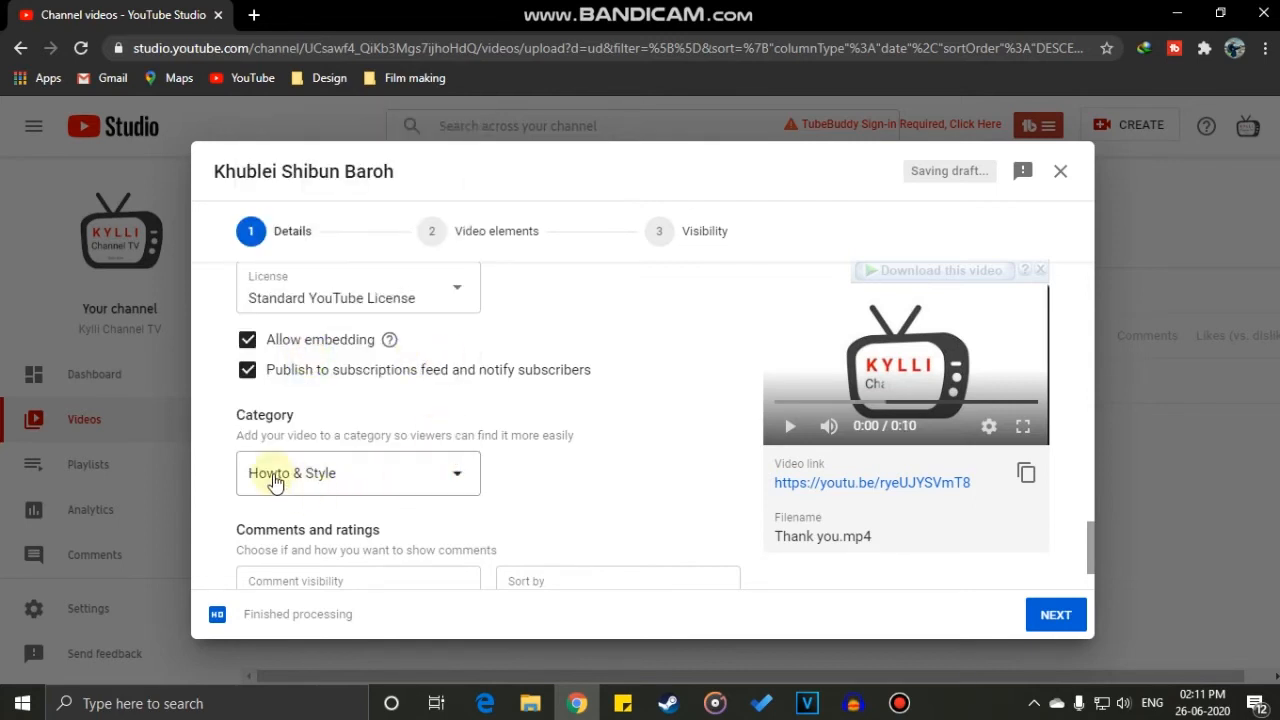
left_click(443, 468)
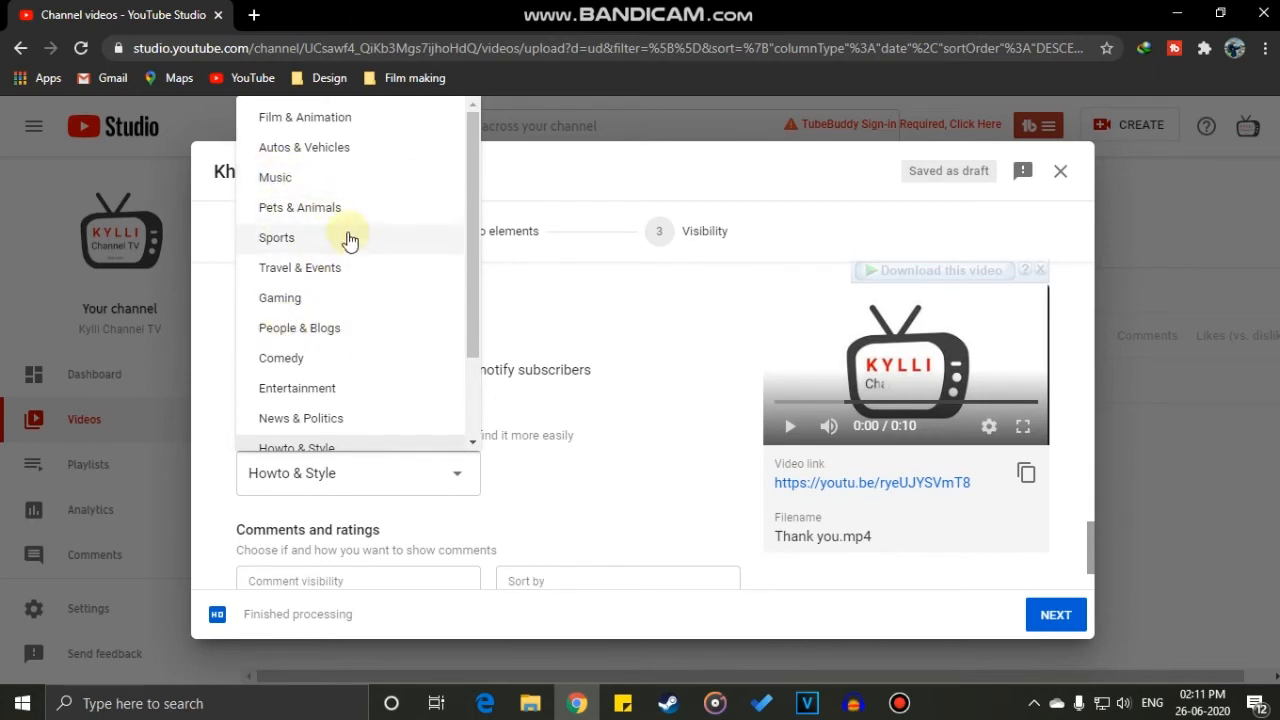
left_click(509, 470)
Try switching off "Show how many viewers like and dislike this video" and leave it ticked.
scroll(490, 470, "down", 2)
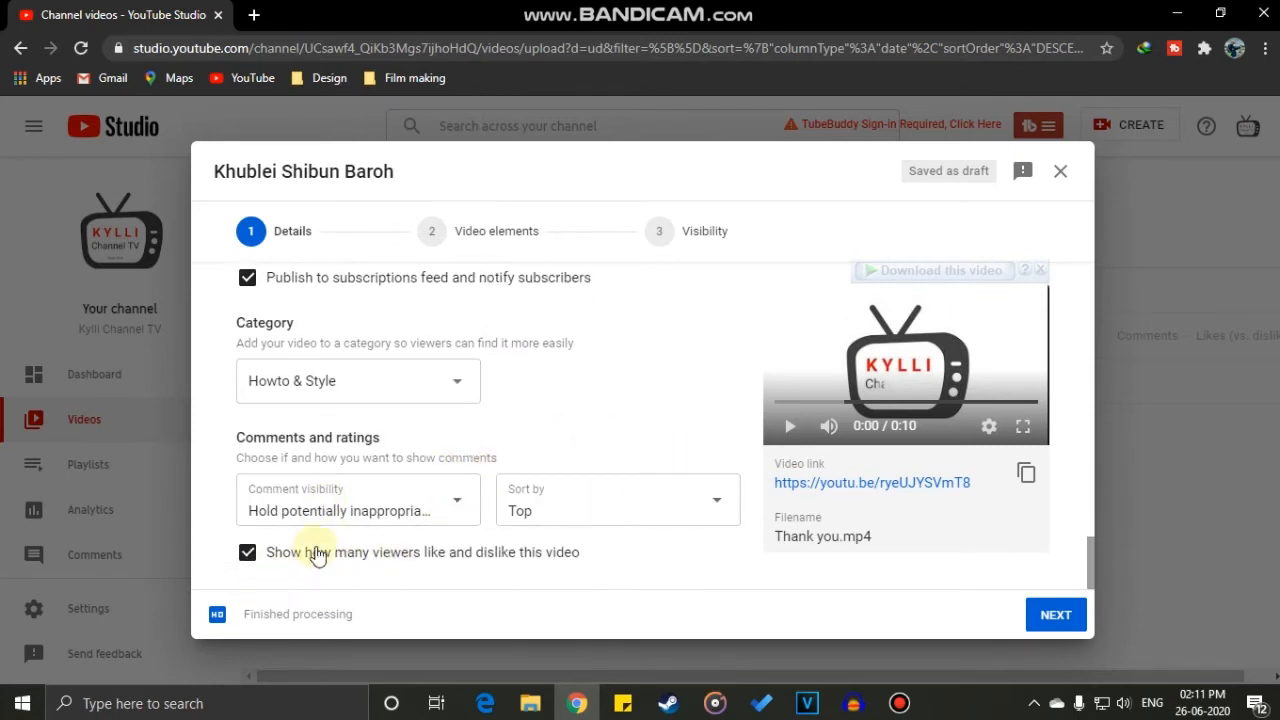
left_click(247, 552)
left_click(247, 553)
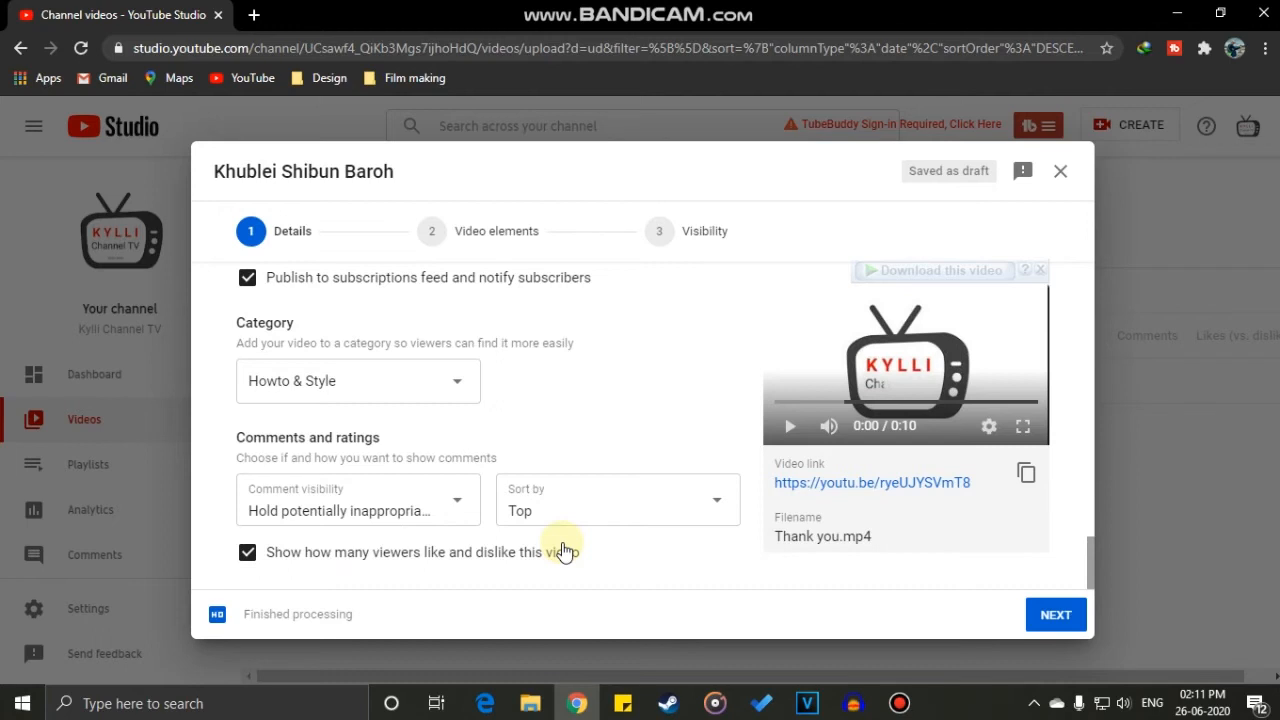
left_click(249, 554)
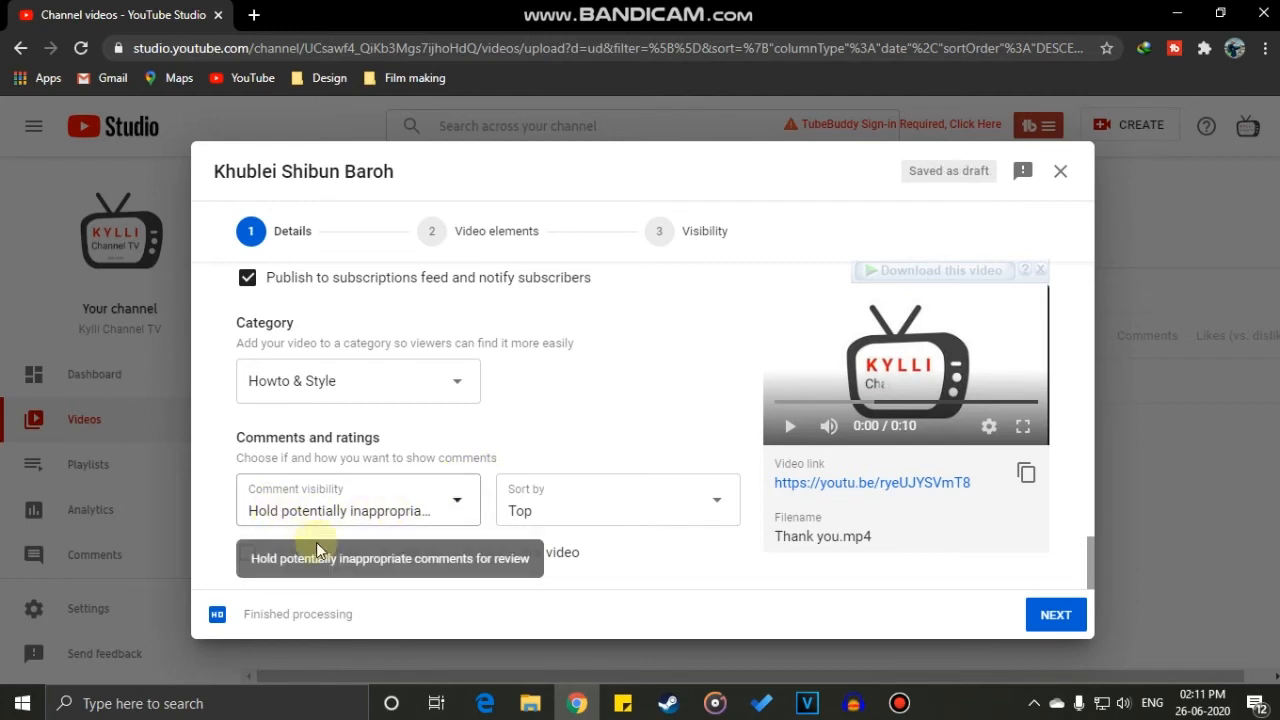
left_click(260, 562)
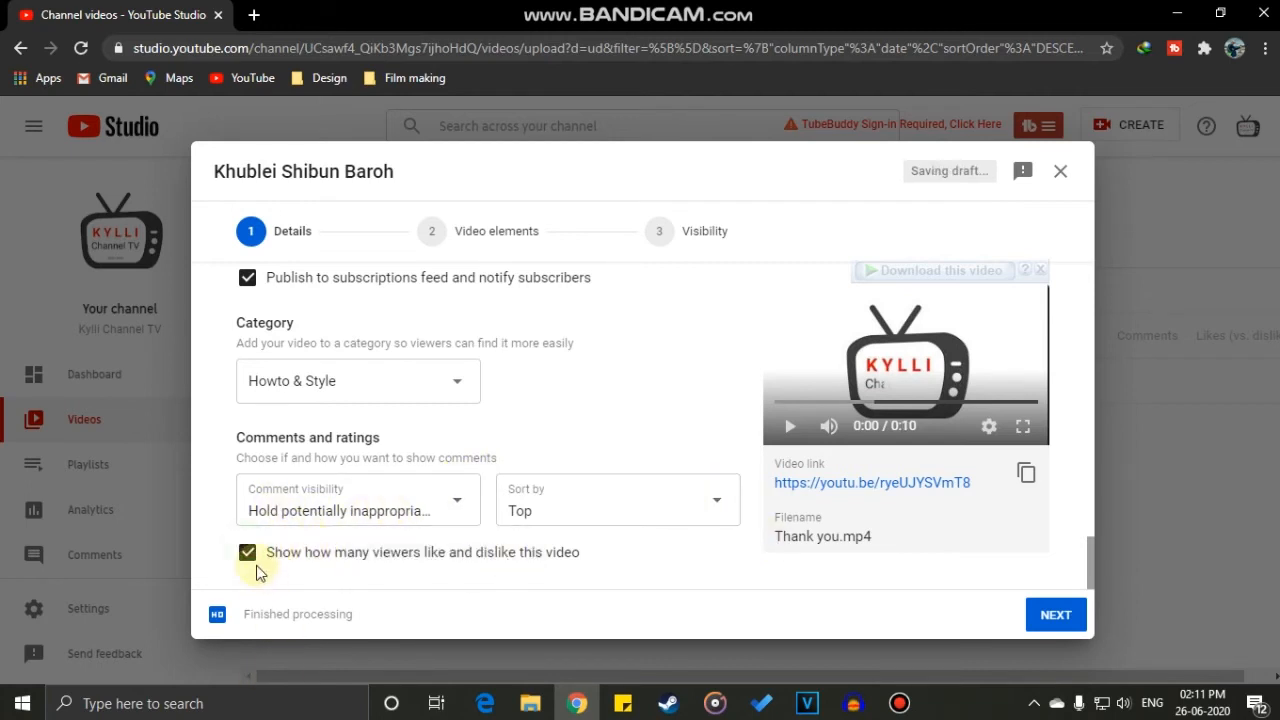
Look back over the entered details, then go through the Video elements stage to the Visibility stage.
scroll(343, 500, "up", 10)
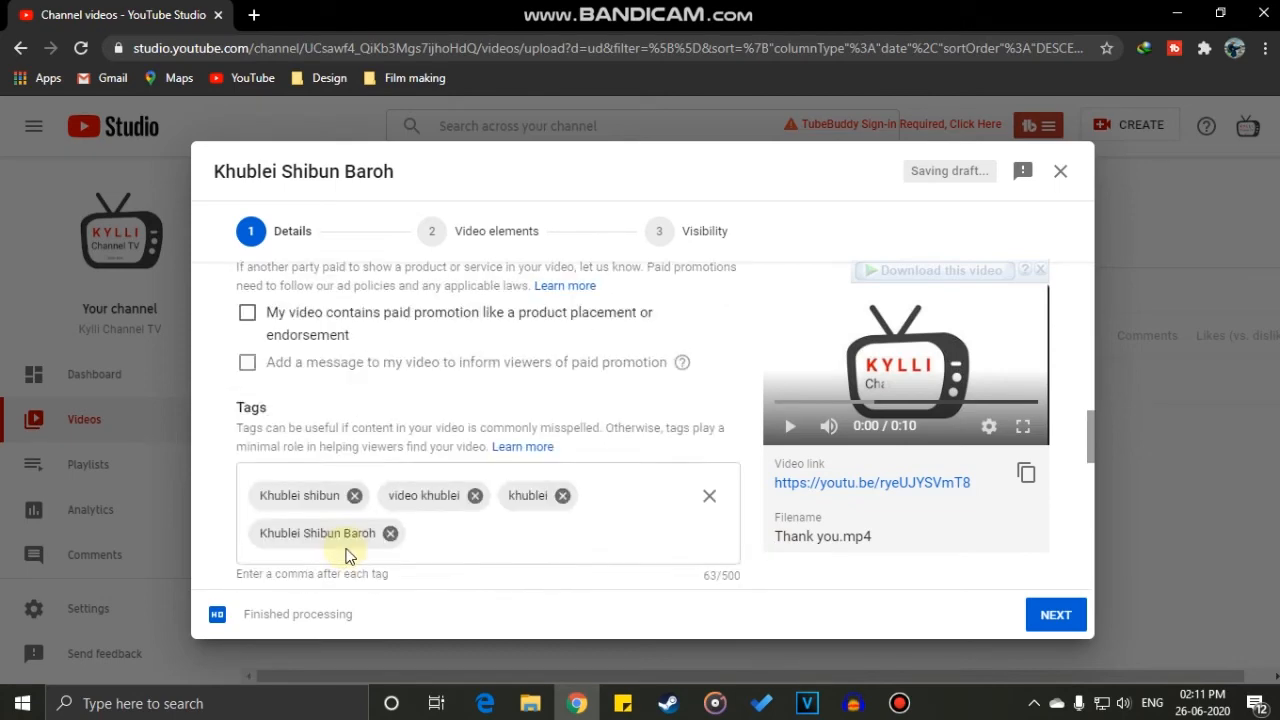
scroll(320, 358, "up", 5)
left_click(245, 232)
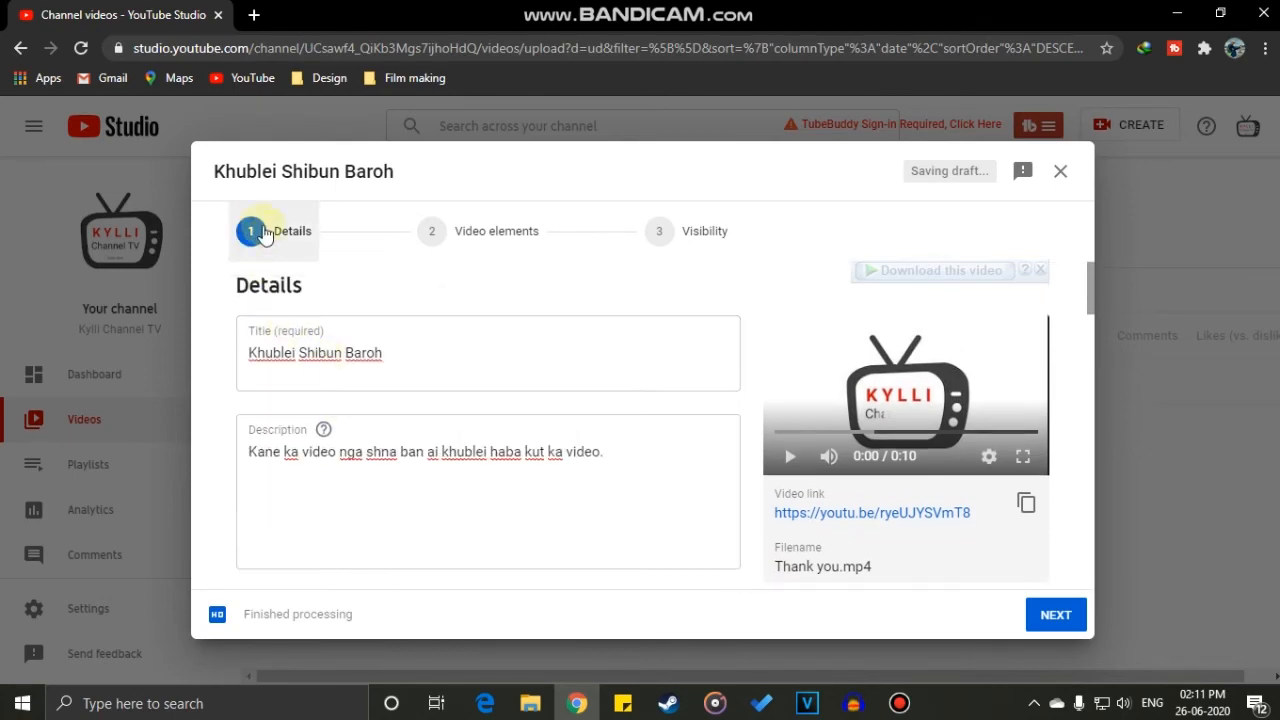
scroll(251, 274, "down", 15)
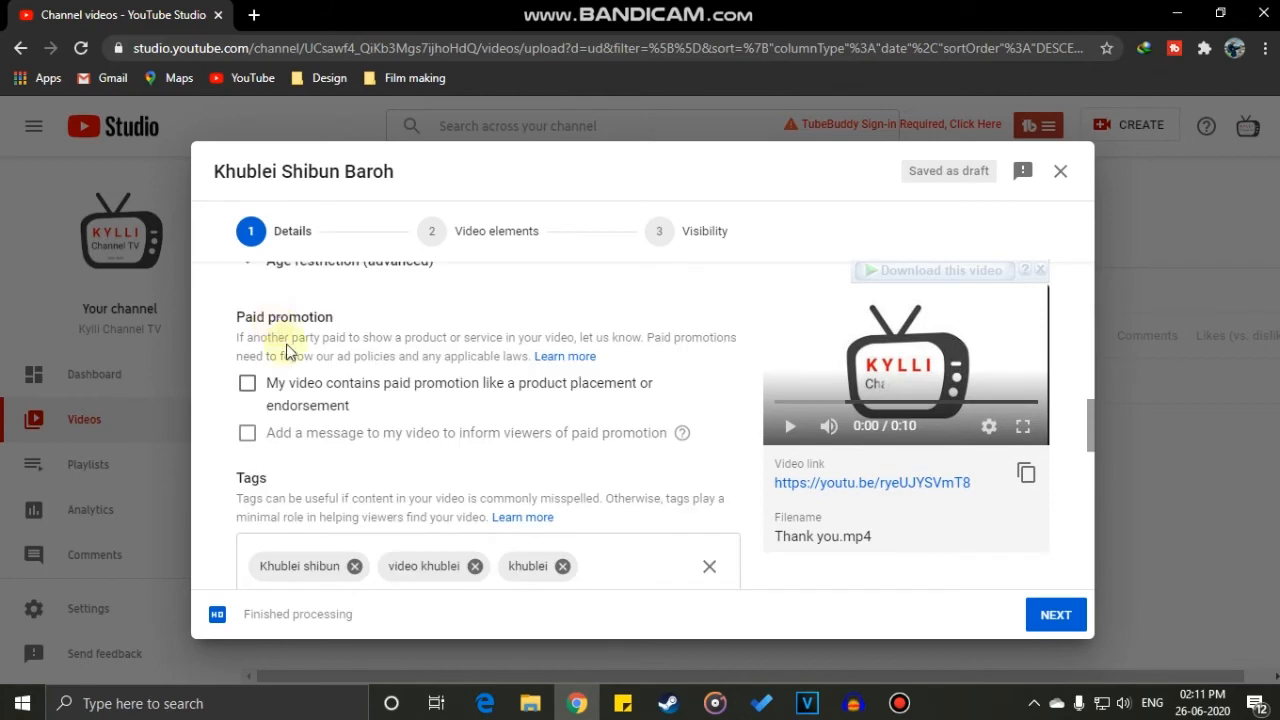
scroll(309, 424, "up", 15)
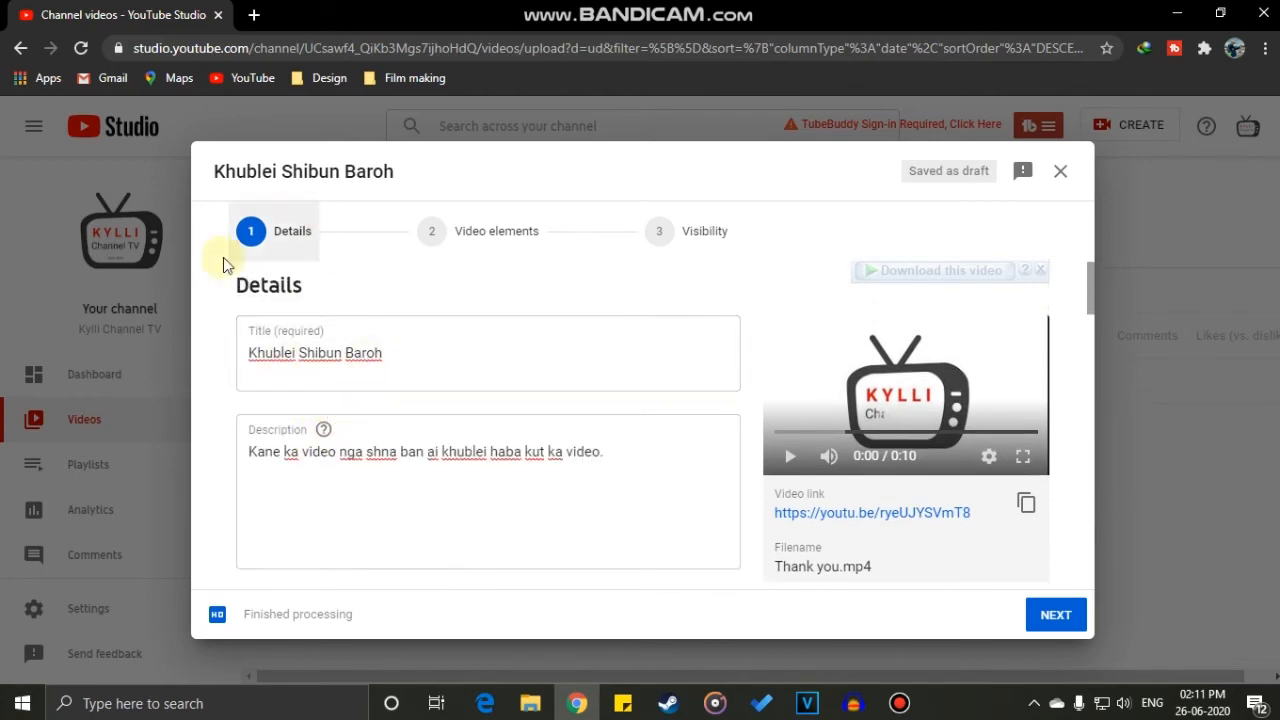
left_click(451, 241)
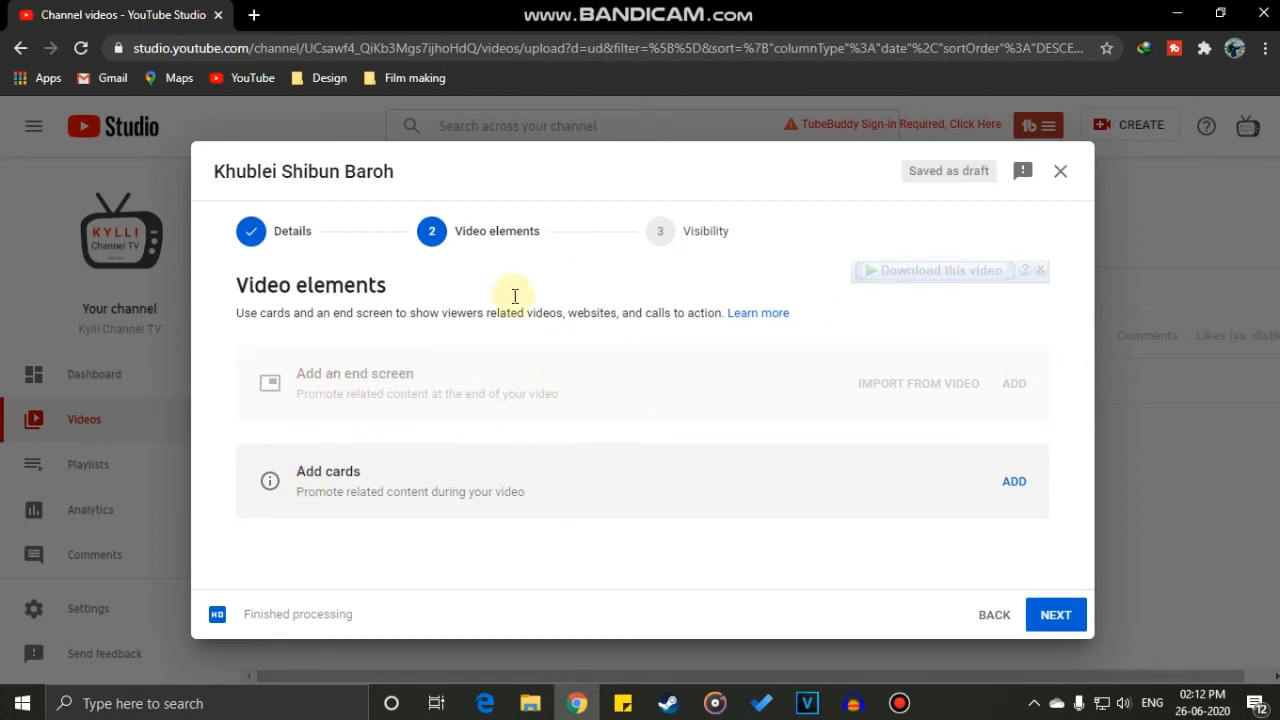
left_click(697, 236)
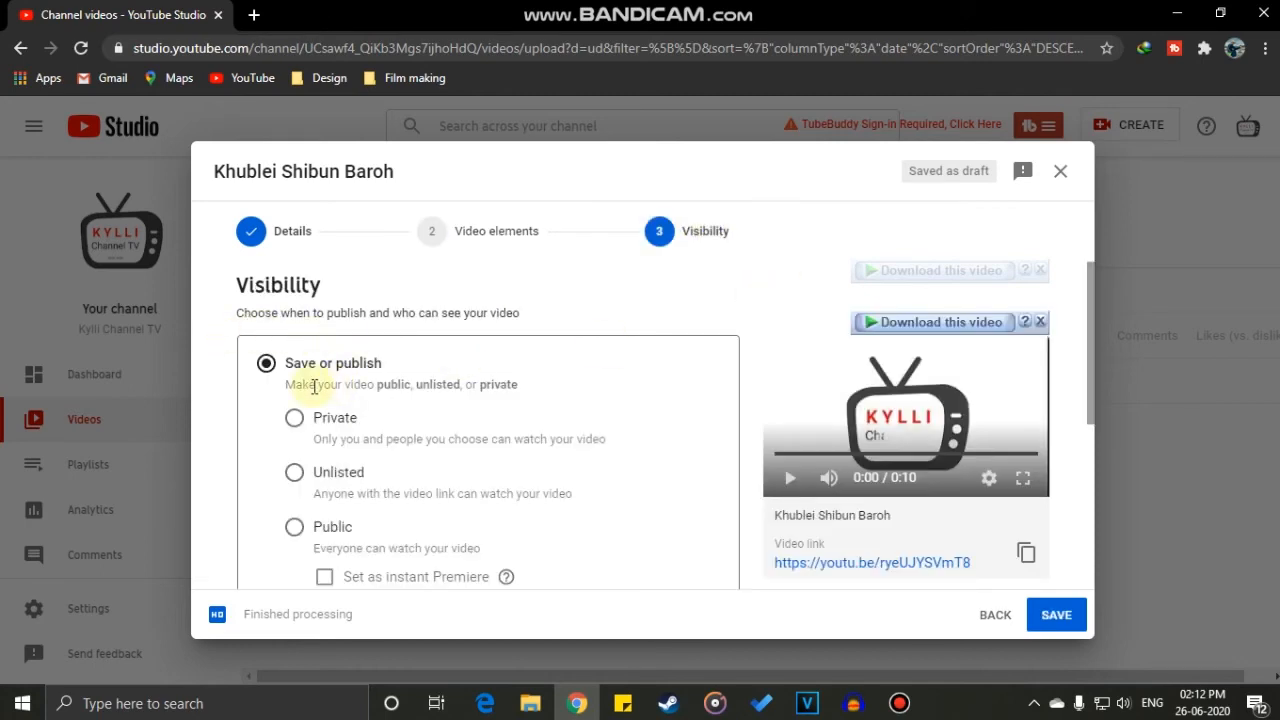
Try the Private, Unlisted and Public options under "Save or publish" in turn, then select Private.
scroll(297, 403, "down", 1)
scroll(298, 404, "up", 1)
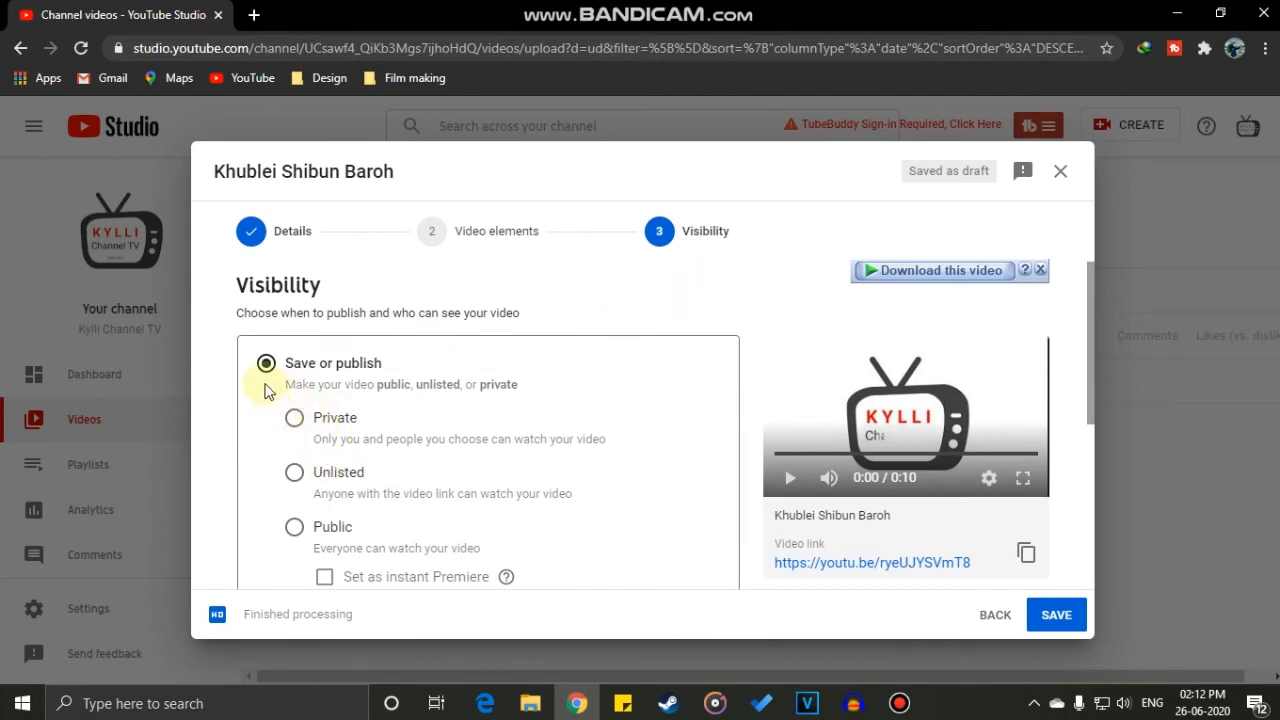
left_click(294, 418)
left_click(294, 473)
left_click(295, 528)
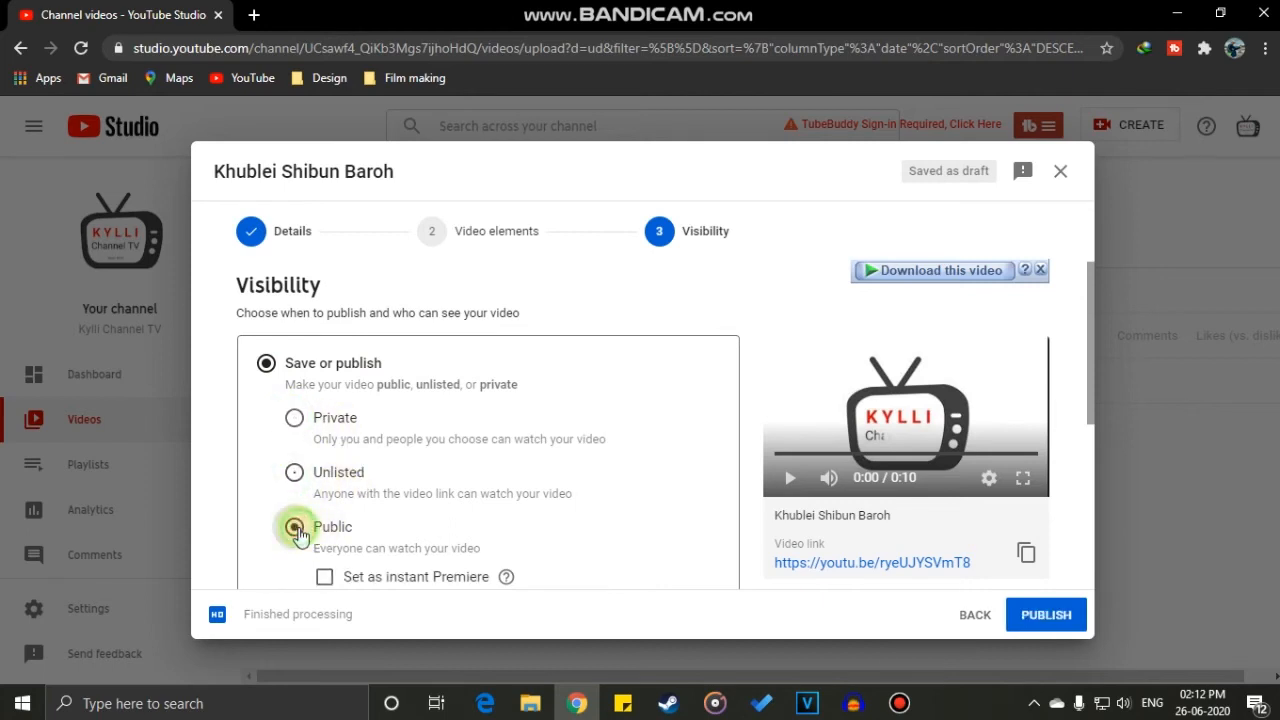
left_click(294, 418)
scroll(296, 427, "down", 1)
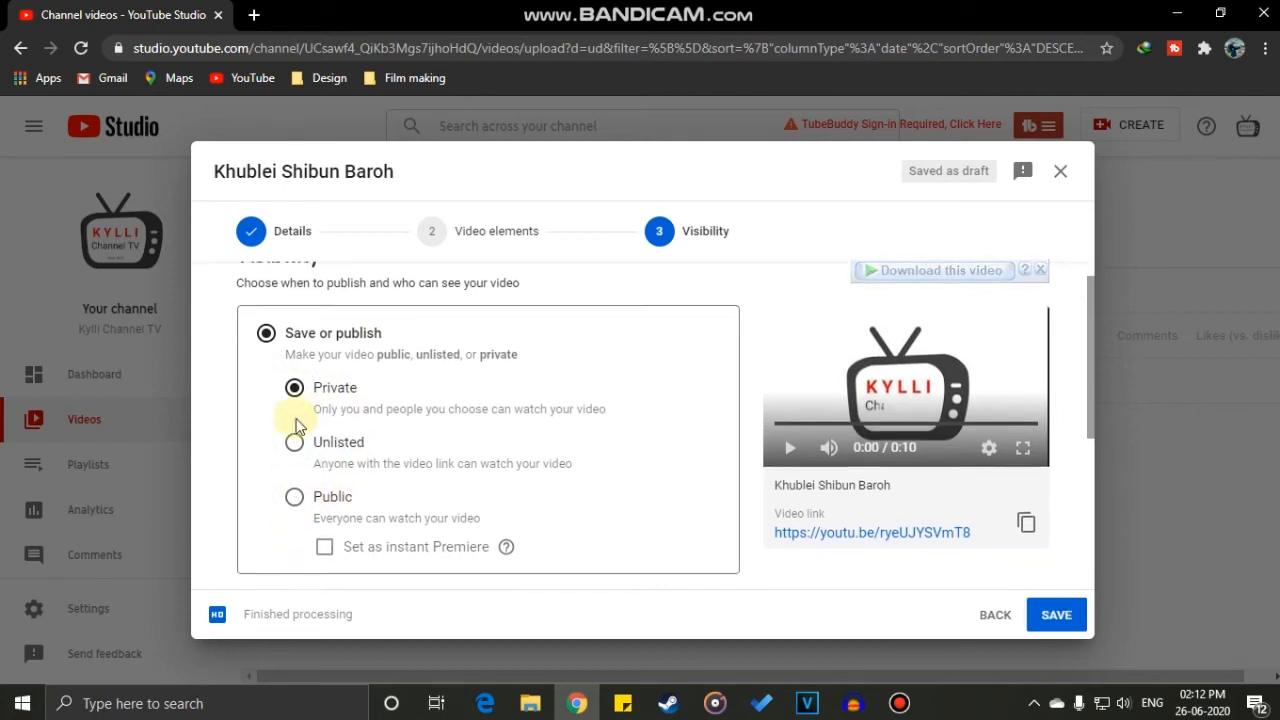
scroll(297, 427, "down", 2)
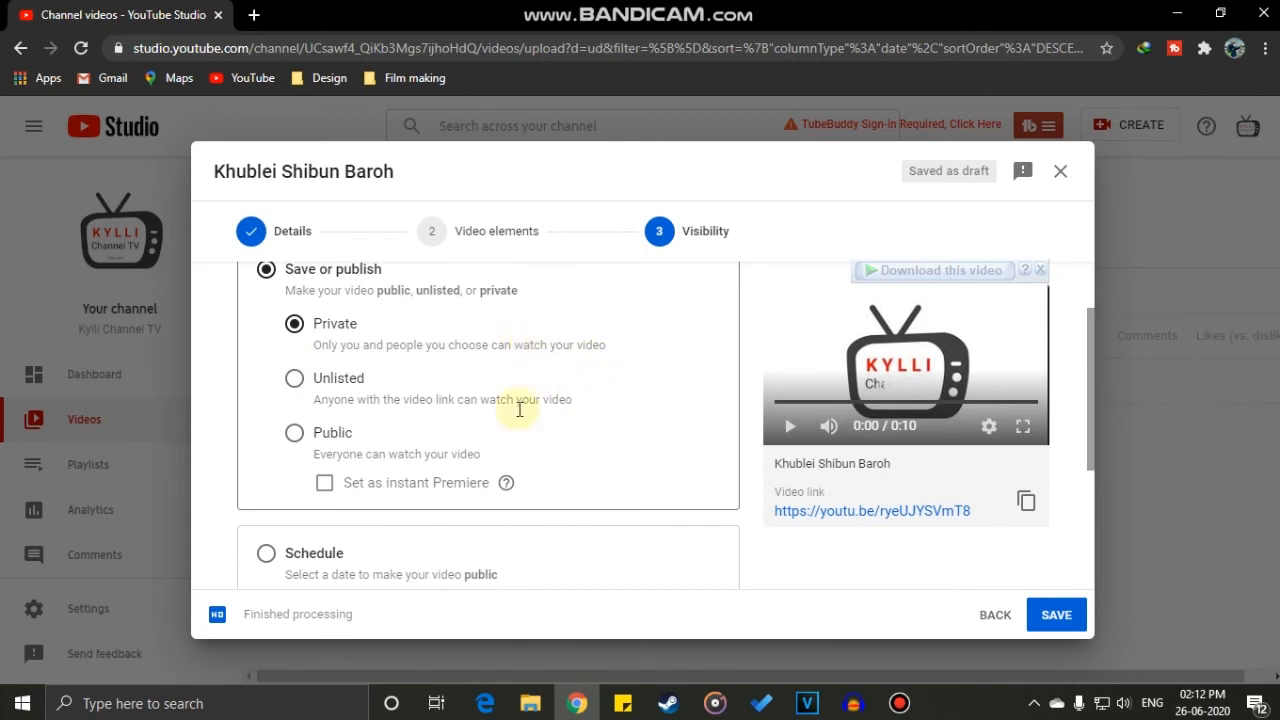
Change the visibility to Unlisted and copy the video link to the clipboard.
left_click(294, 378)
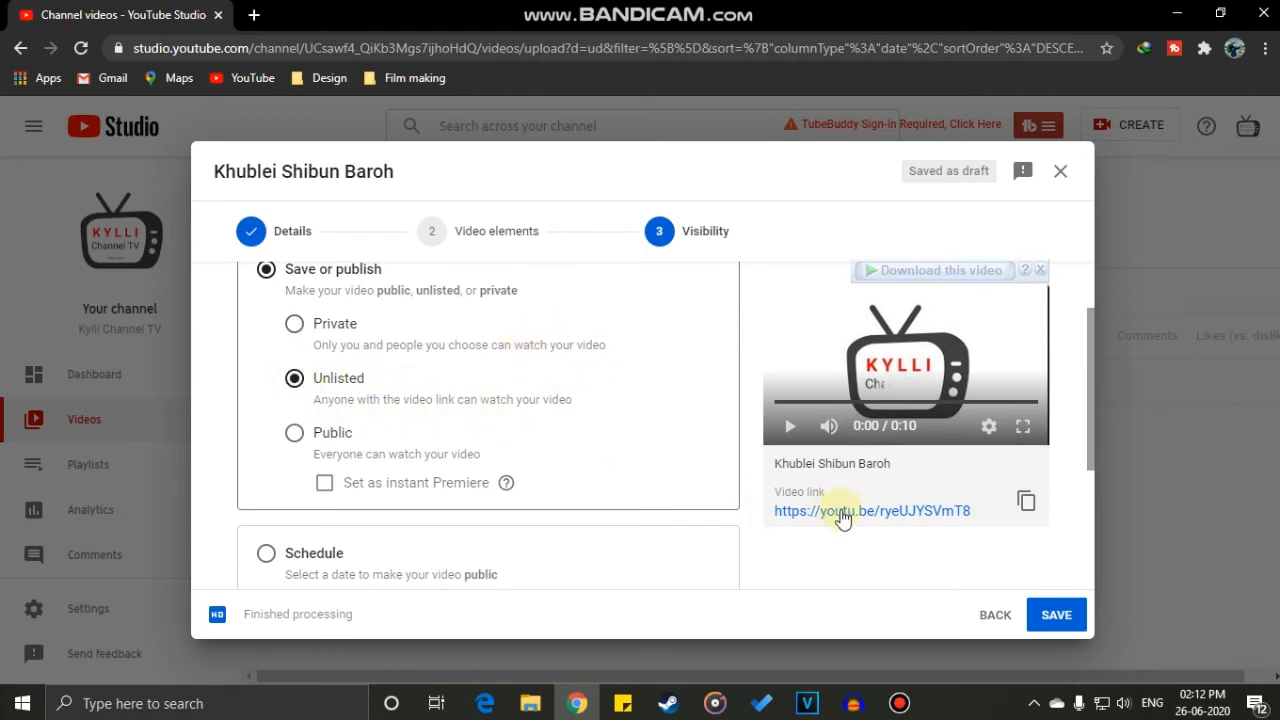
left_click(1025, 503)
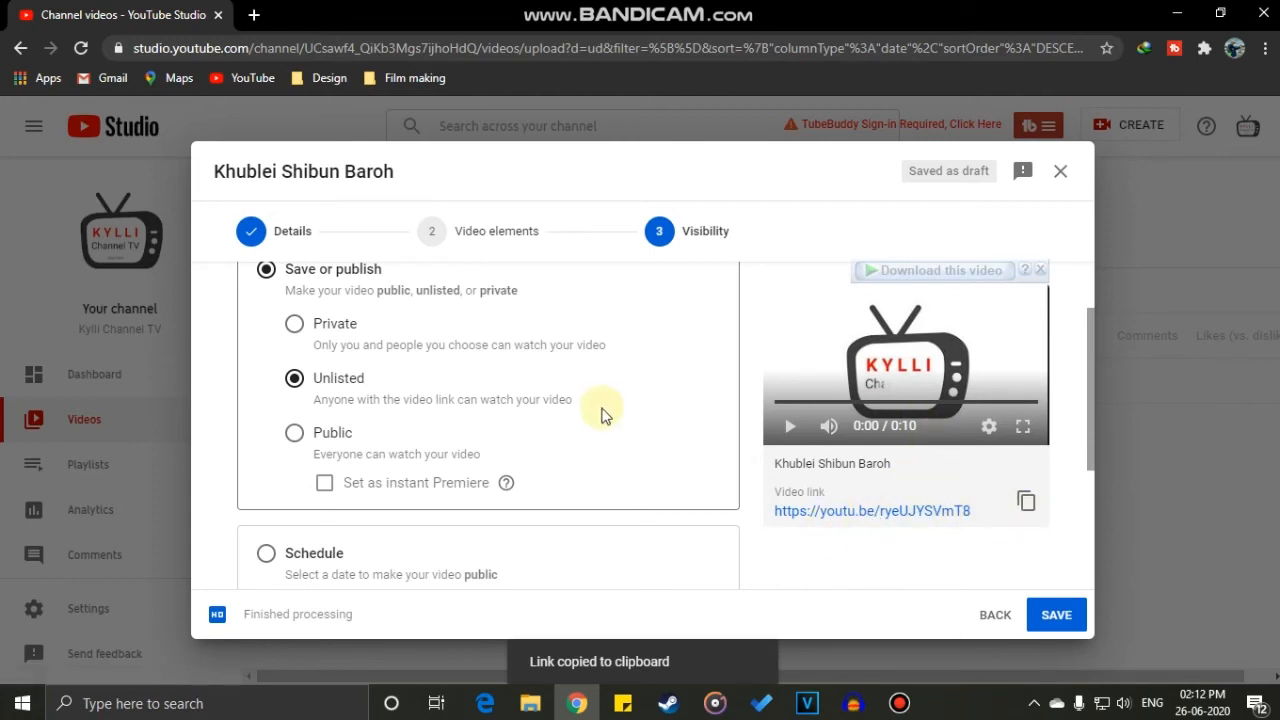
Set the visibility to Public, then try "Set as instant Premiere" and leave it unticked.
left_click(298, 448)
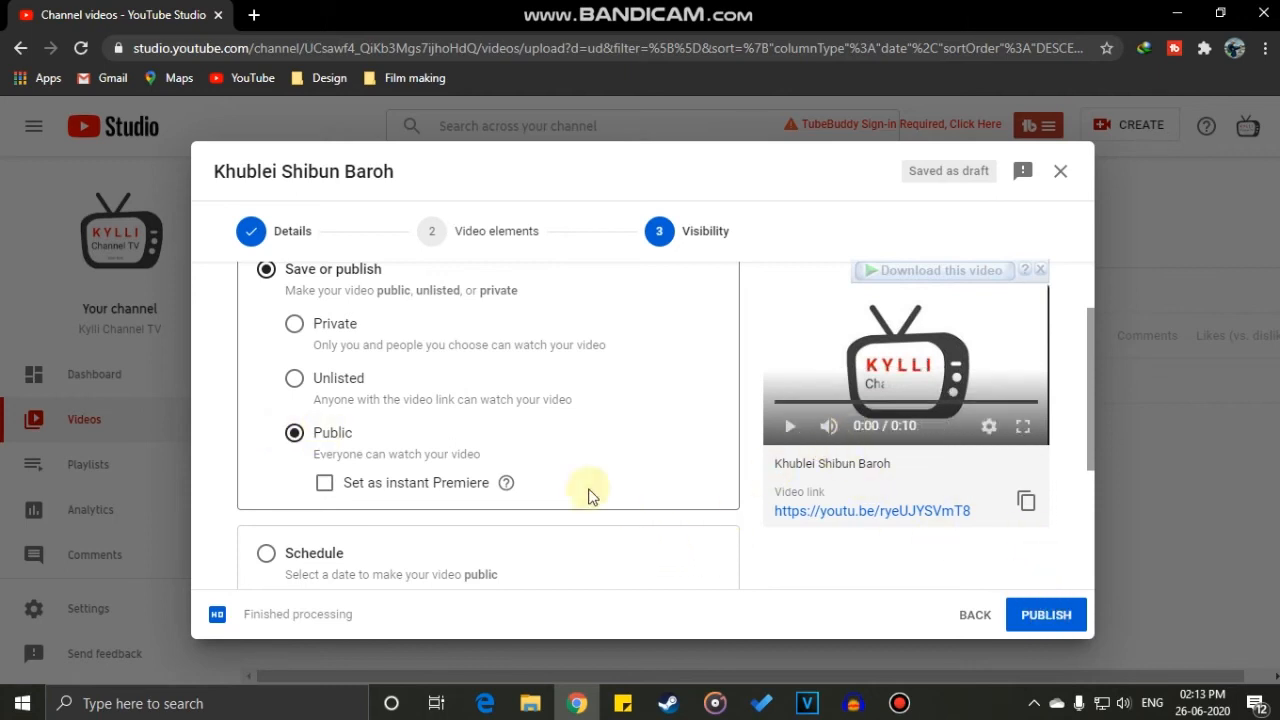
scroll(588, 491, "down", 1)
scroll(500, 470, "up", 1)
left_click(326, 484)
left_click(325, 484)
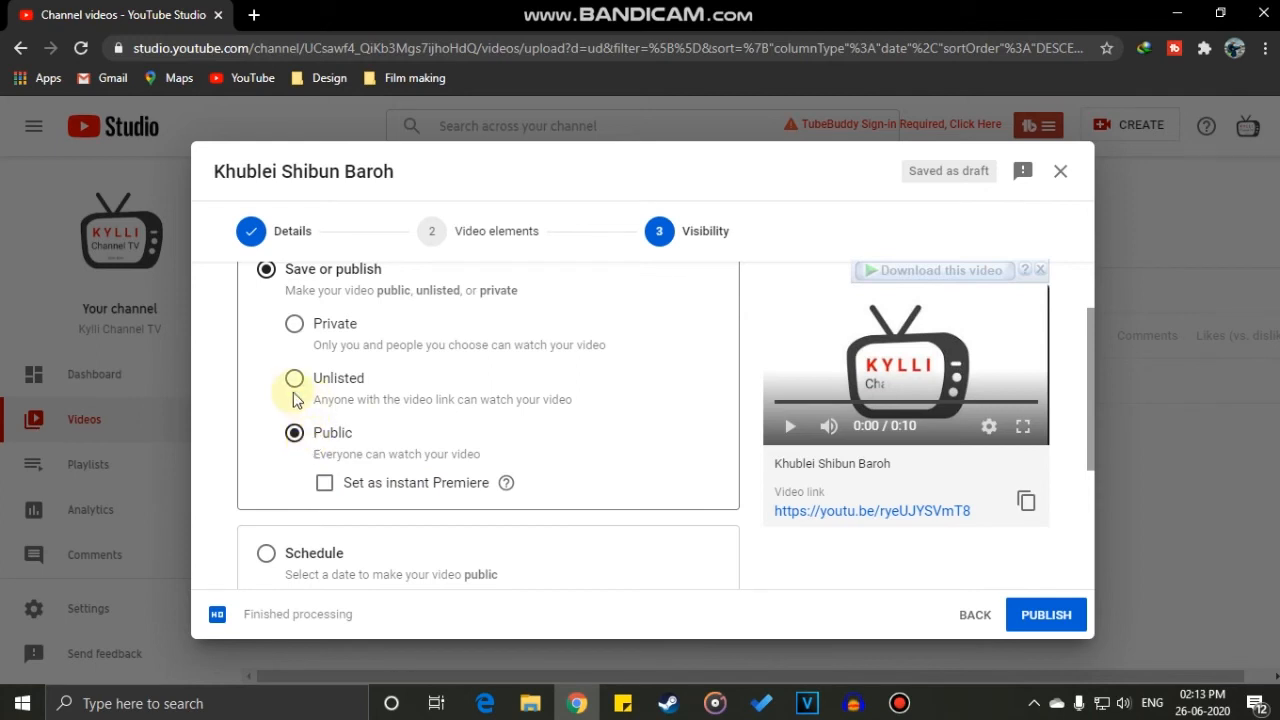
Choose to schedule the video and set its publishing date to Jun 30, 2020.
scroll(291, 380, "down", 1)
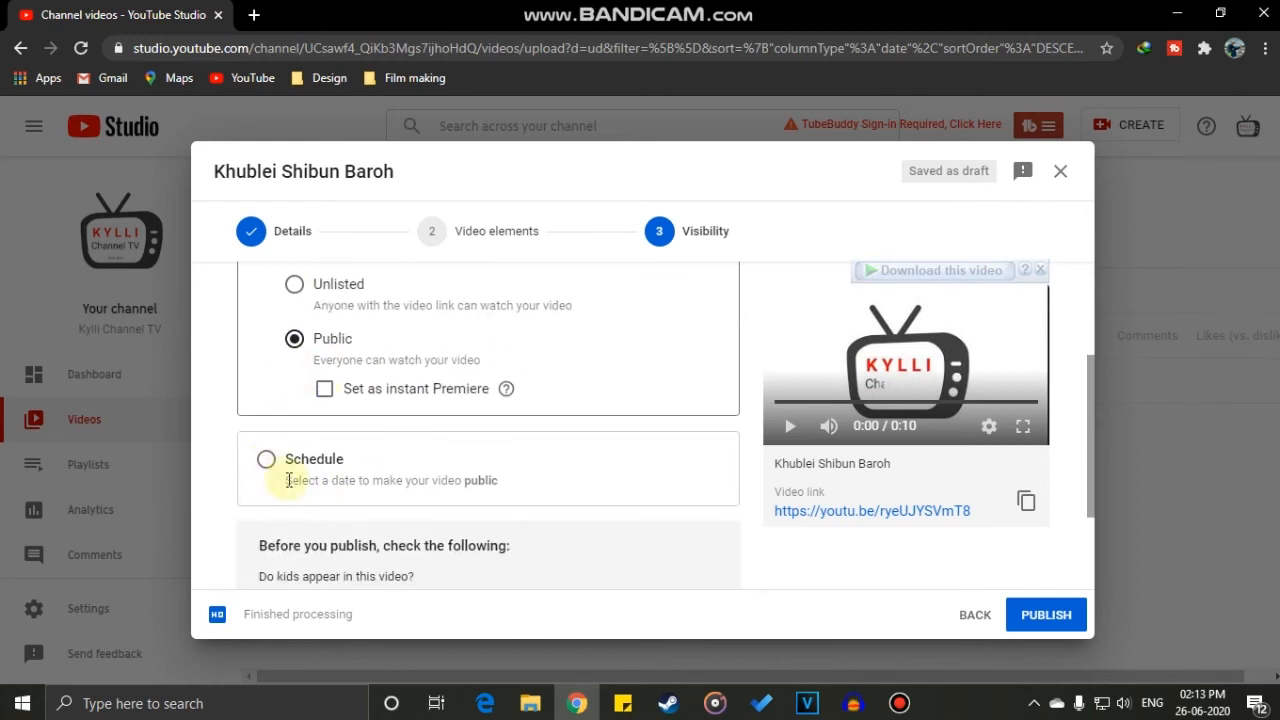
left_click(266, 460)
scroll(300, 425, "up", 1)
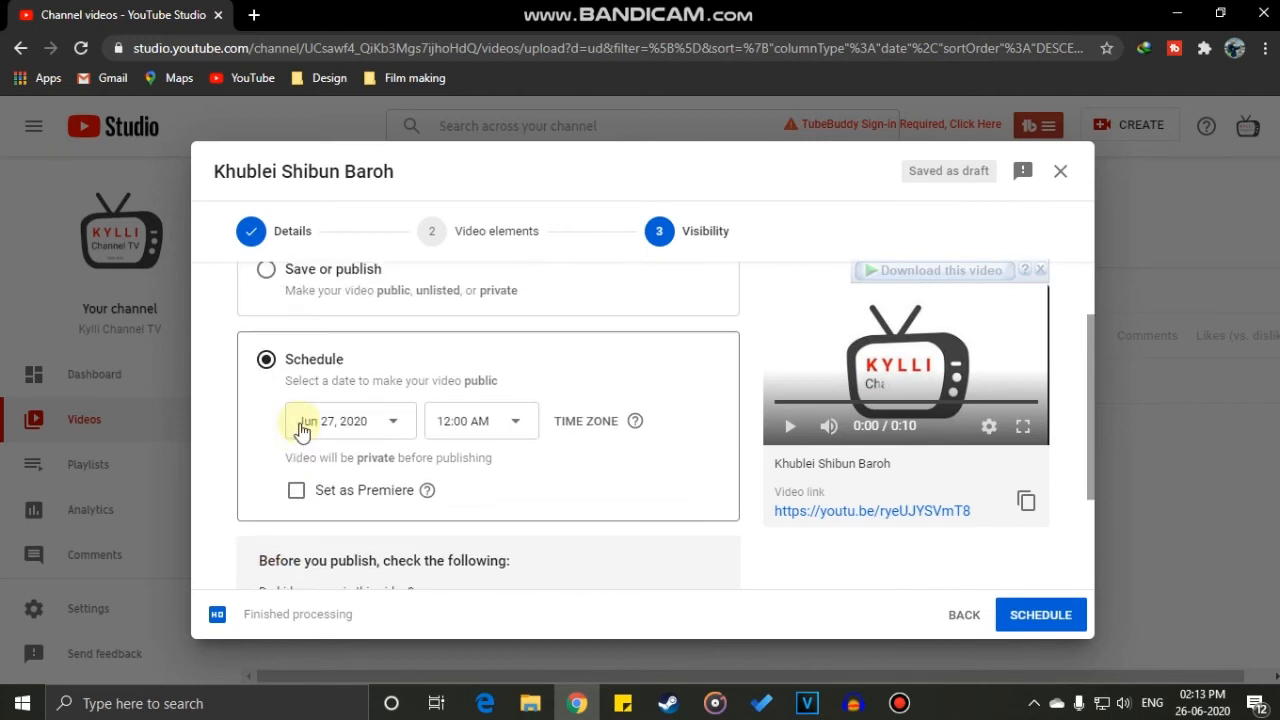
left_click(392, 430)
scroll(410, 360, "down", 3)
scroll(443, 342, "up", 2)
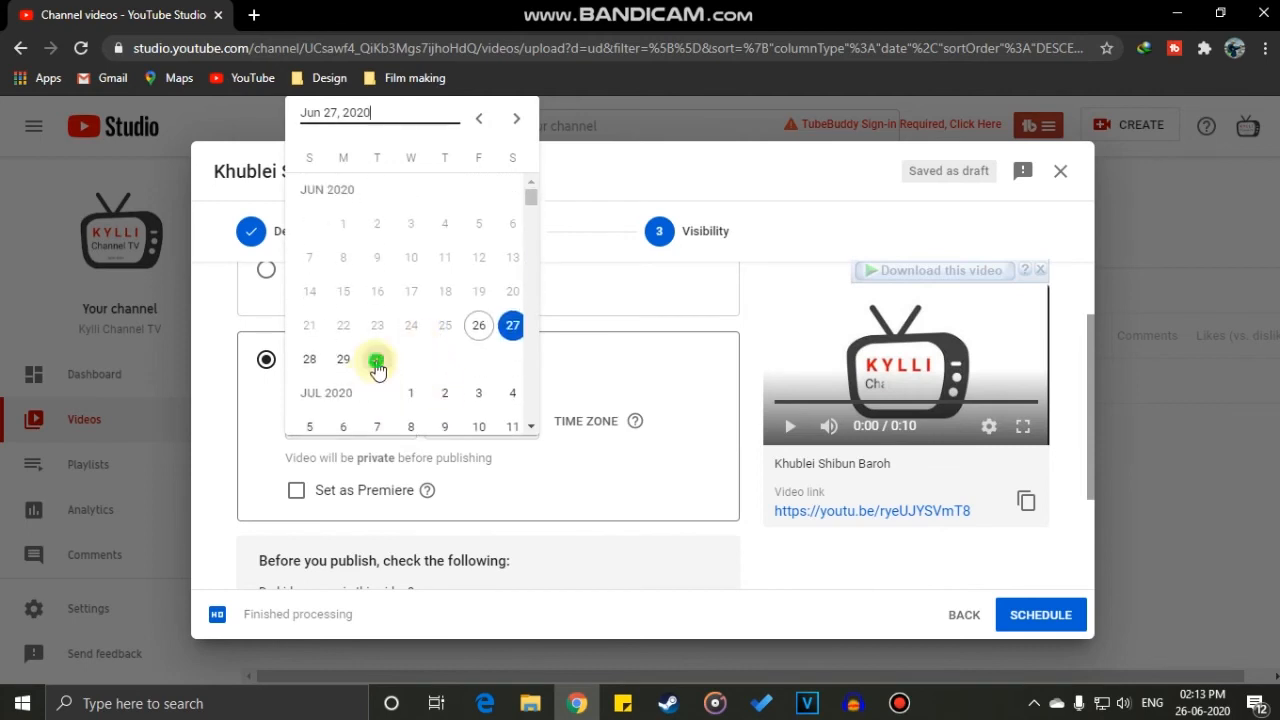
left_click(377, 362)
Set the scheduled publishing time to 8:00 AM.
left_click(512, 418)
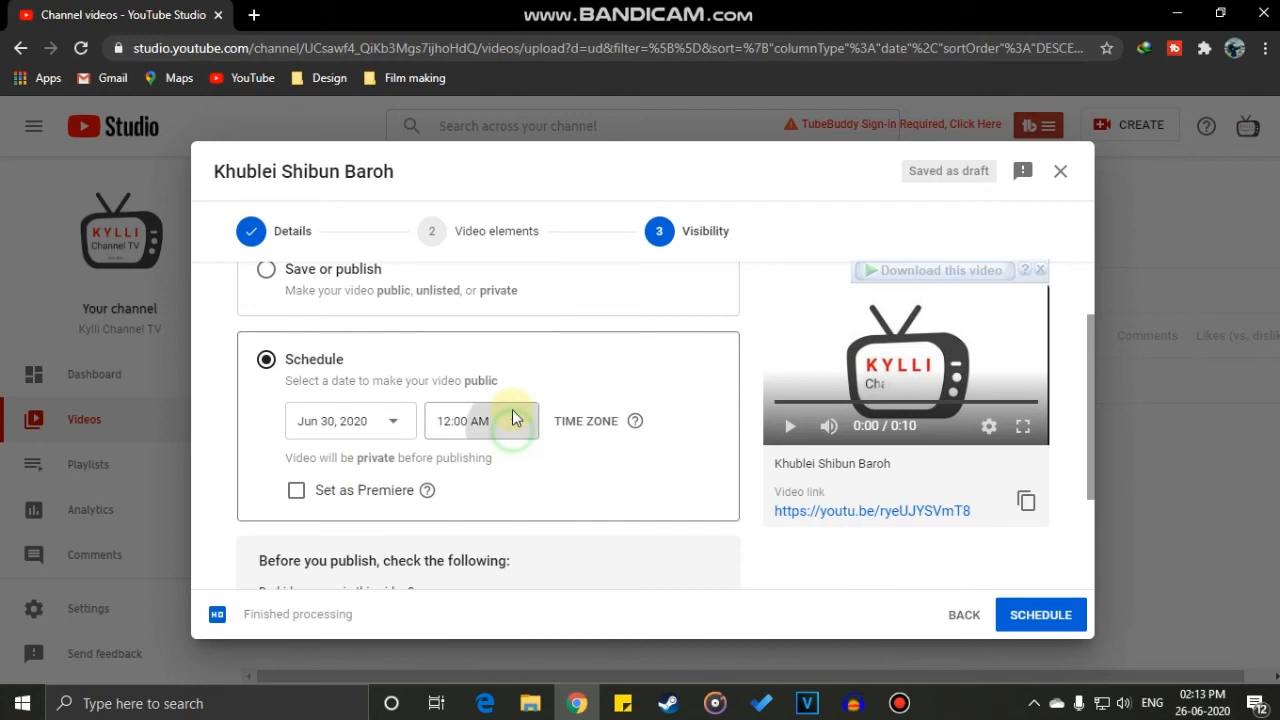
scroll(486, 325, "down", 6)
scroll(486, 349, "down", 2)
scroll(451, 200, "up", 1)
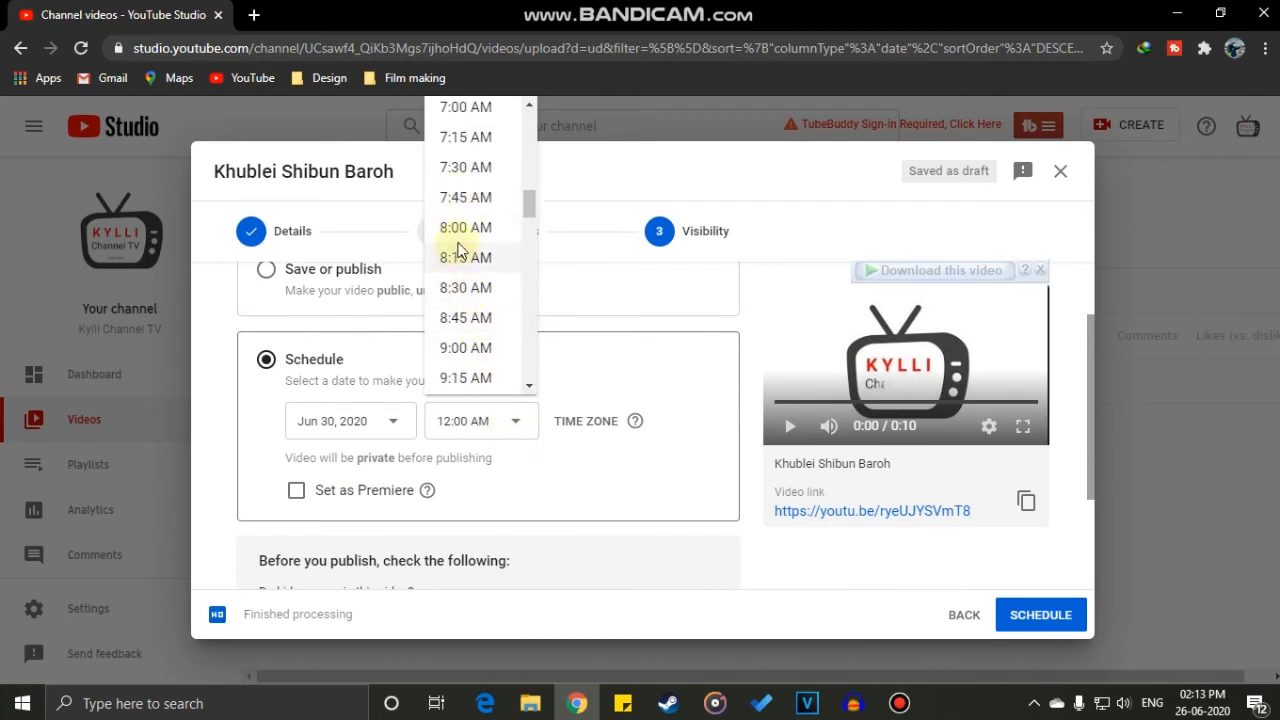
left_click(460, 238)
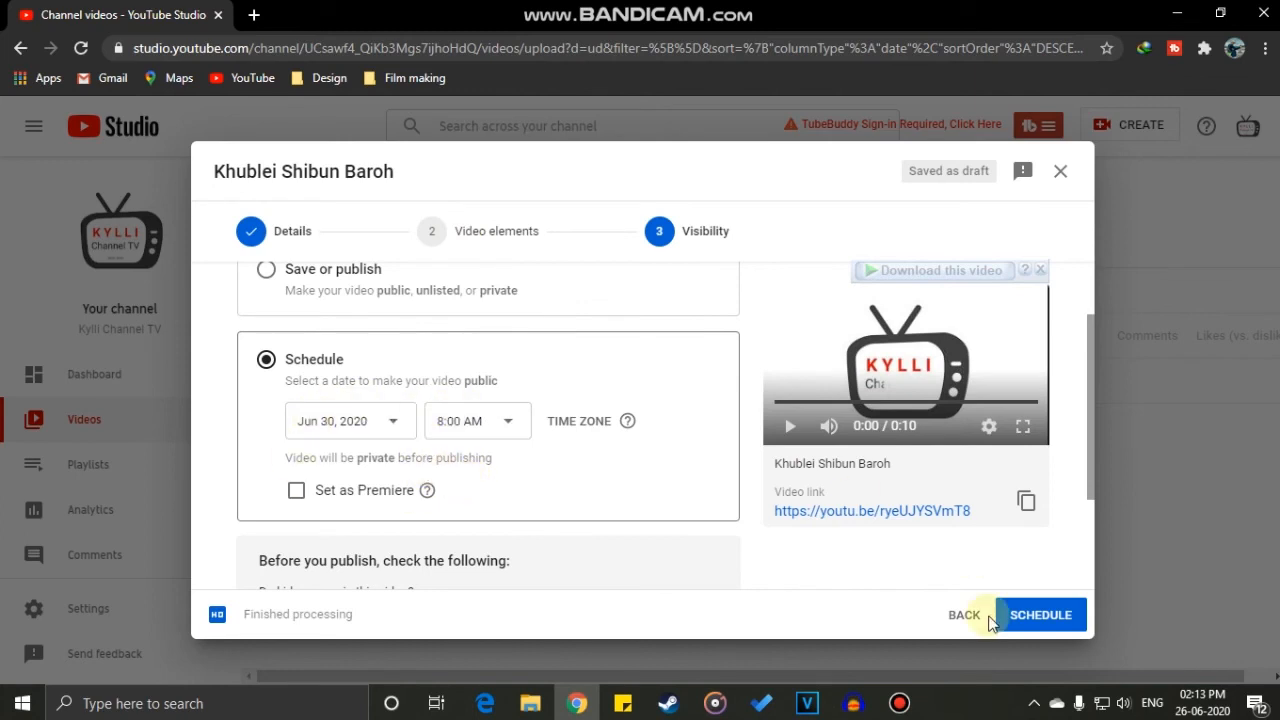
left_click(1020, 622)
left_click(413, 425)
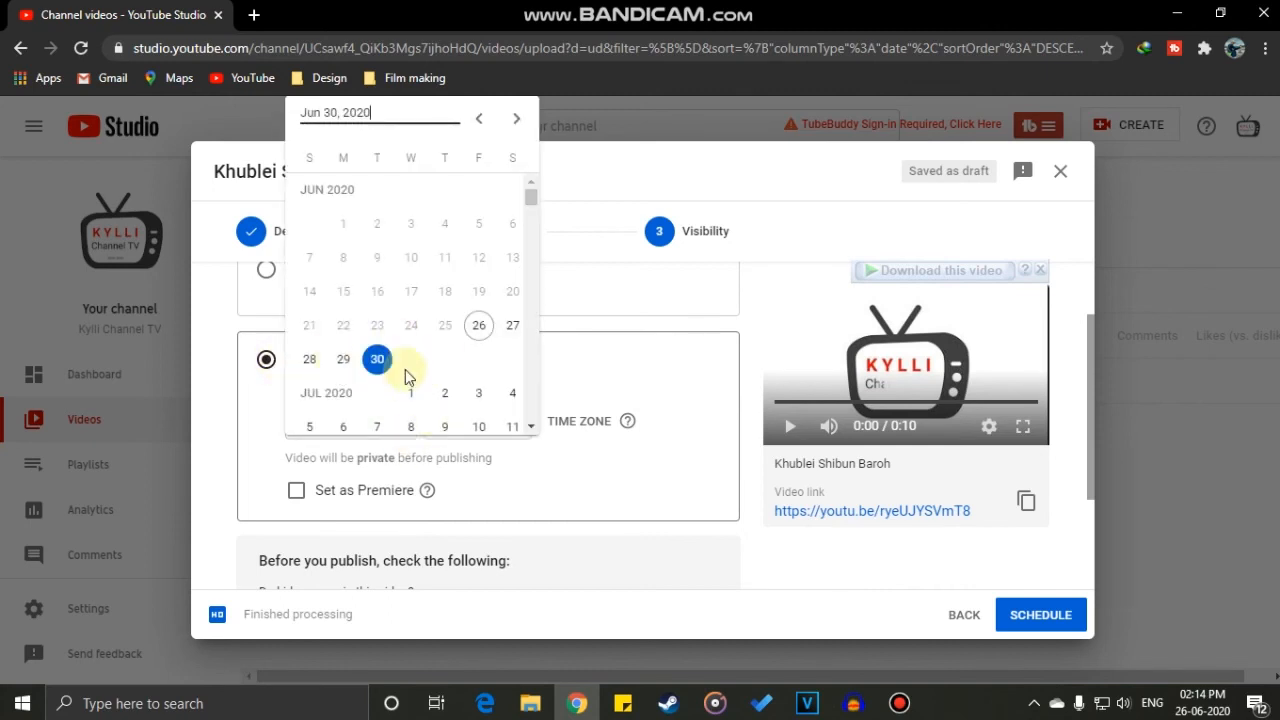
left_click(257, 449)
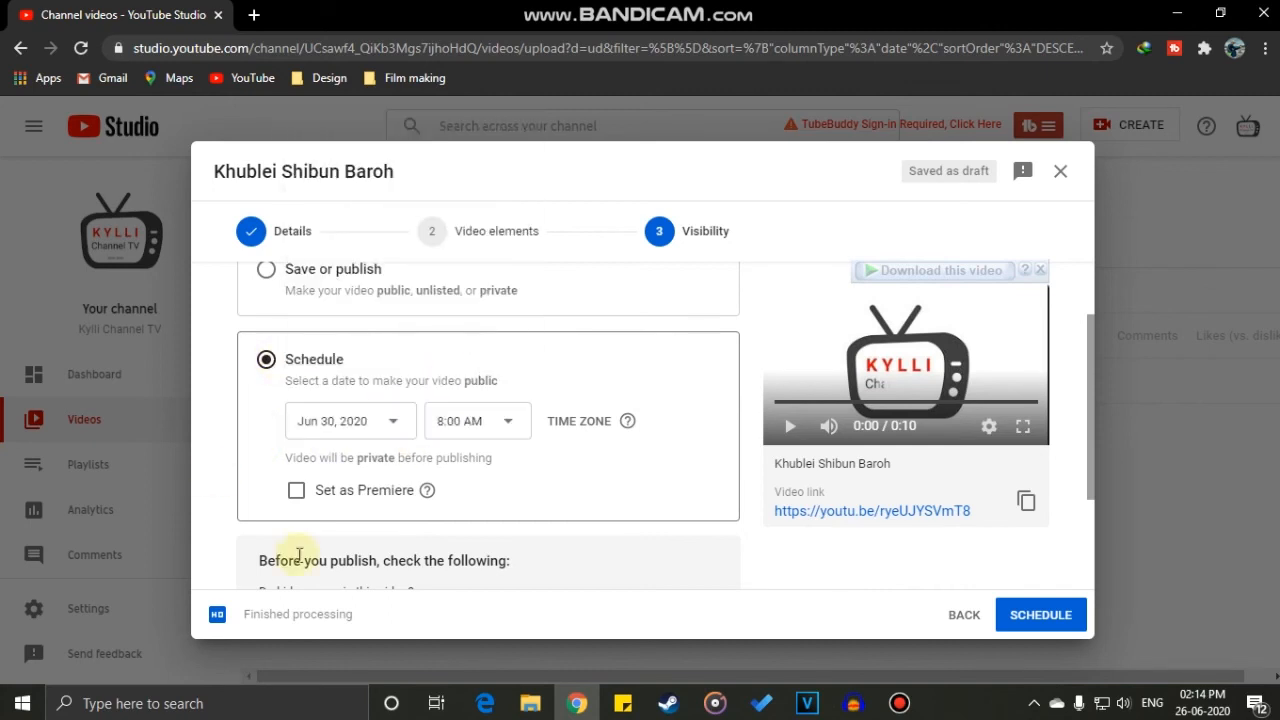
Try ticking "Set as Premiere" for the scheduled video and leave it unticked.
left_click(298, 500)
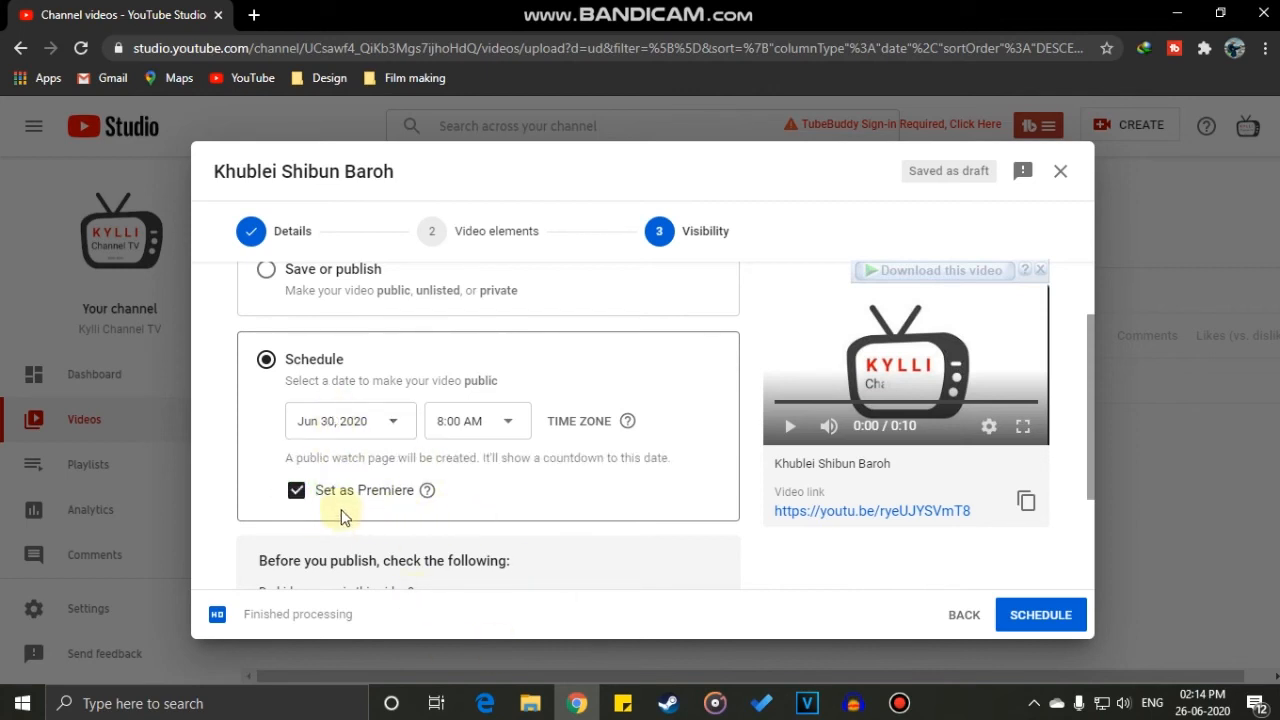
left_click(300, 497)
left_click(298, 497)
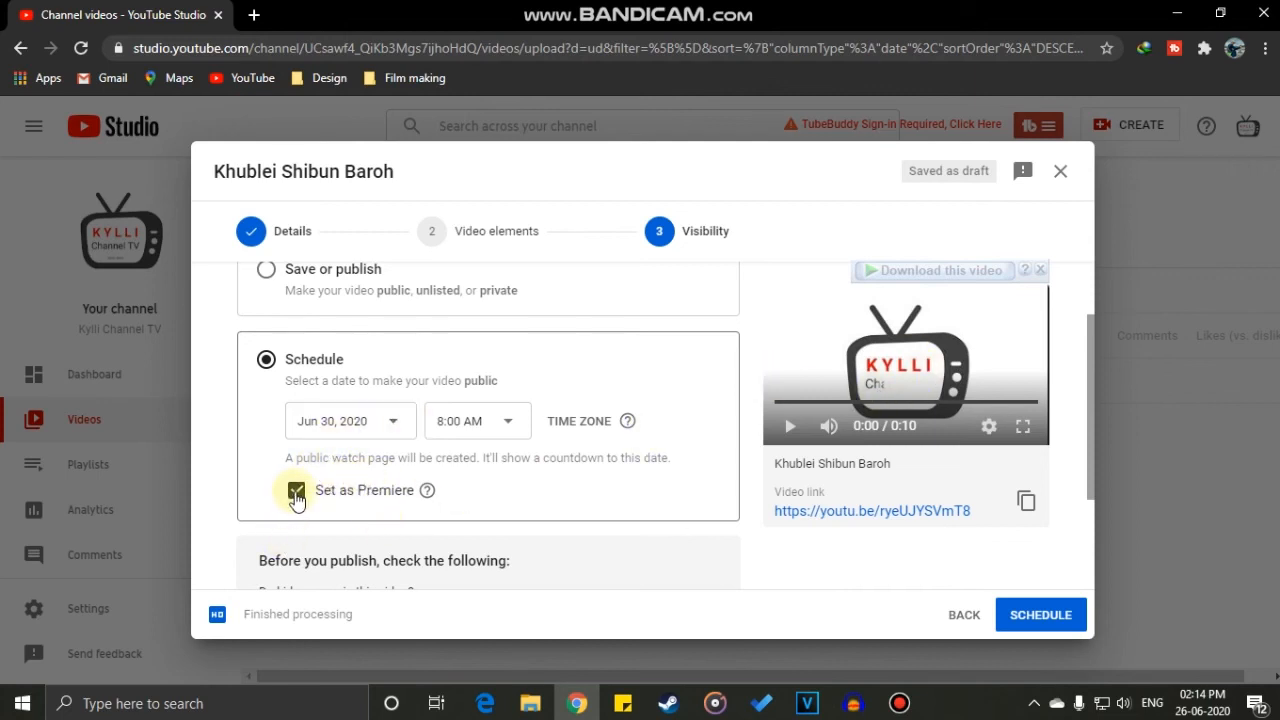
left_click(296, 492)
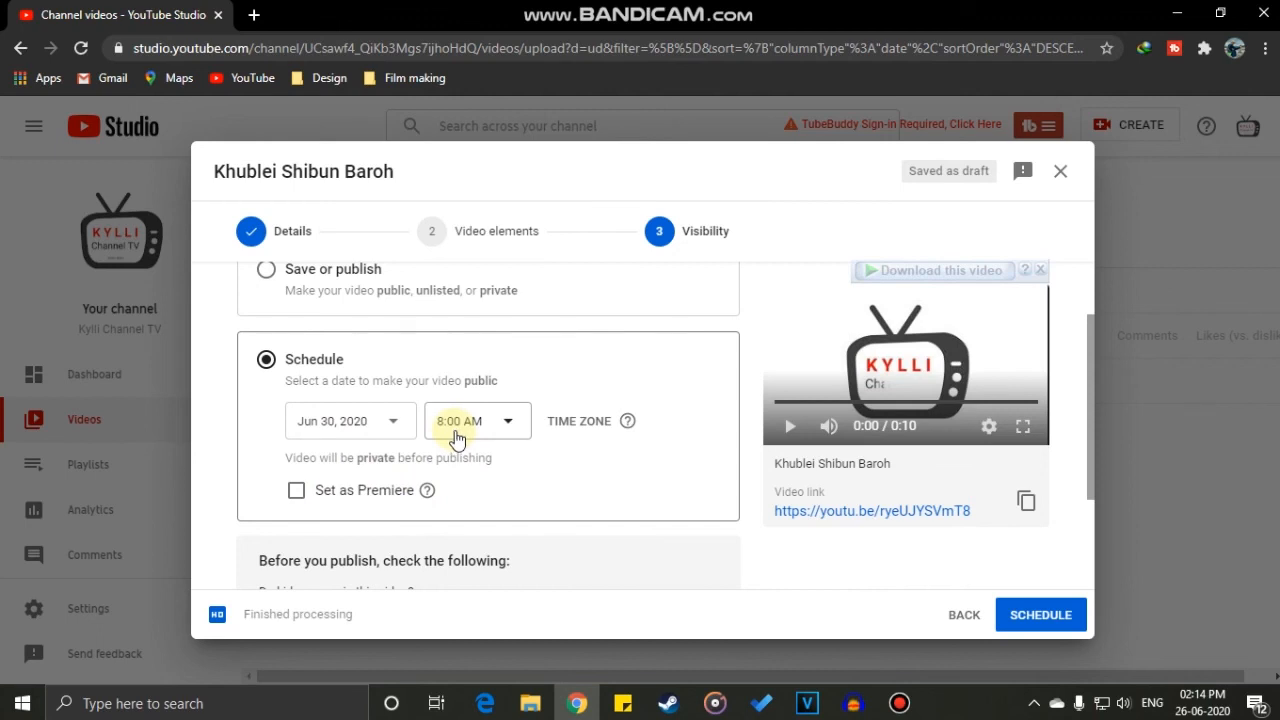
Switch from Schedule back to "Save or publish" with Public visibility.
scroll(465, 432, "up", 2)
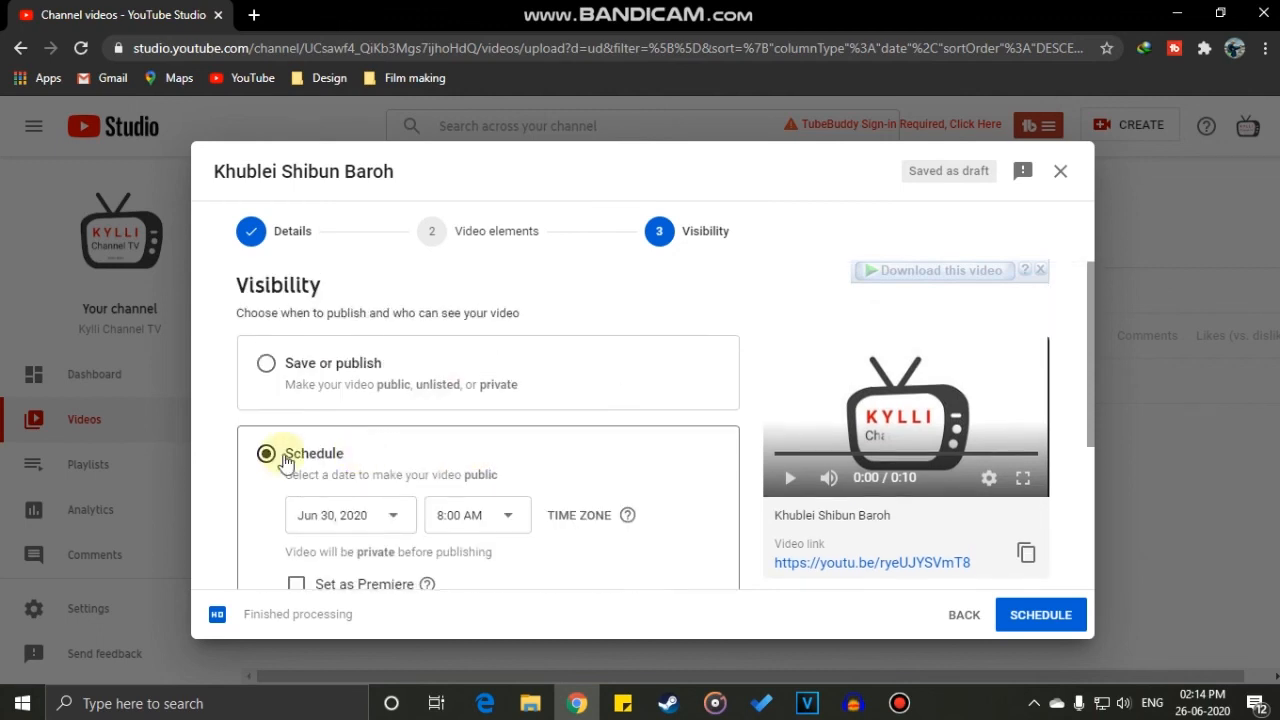
left_click(266, 364)
scroll(292, 434, "down", 2)
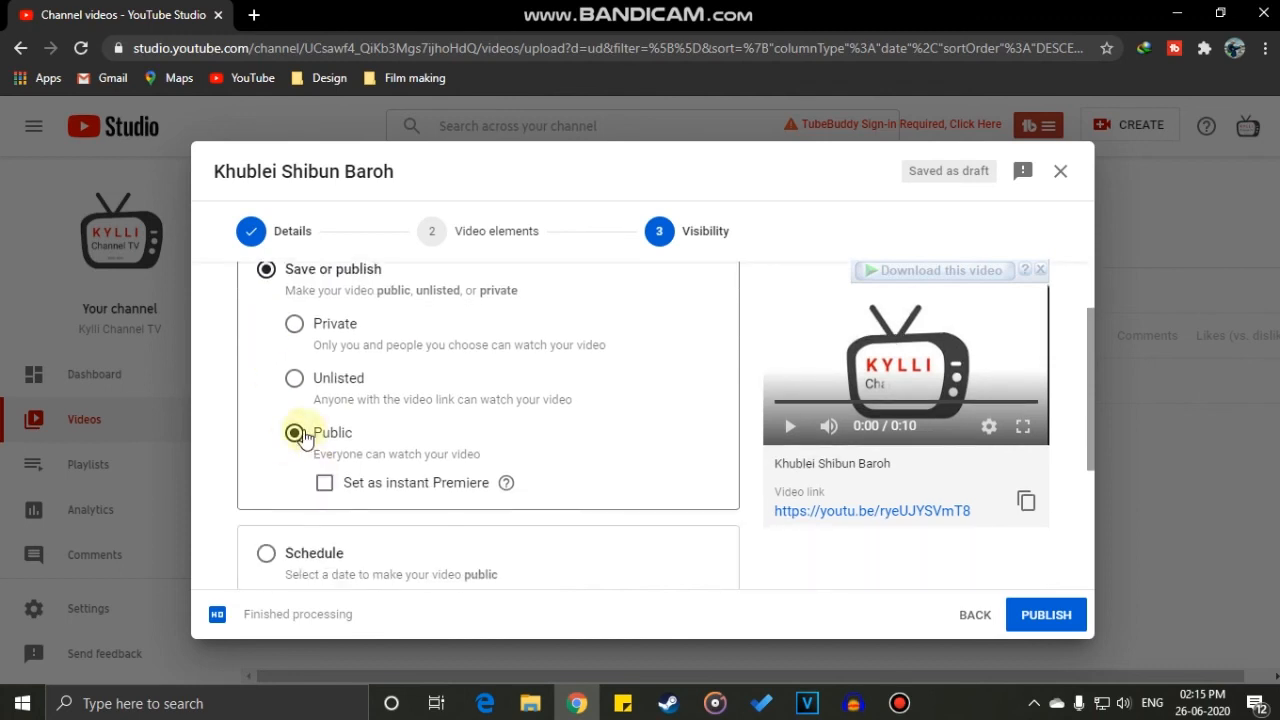
scroll(410, 402, "down", 2)
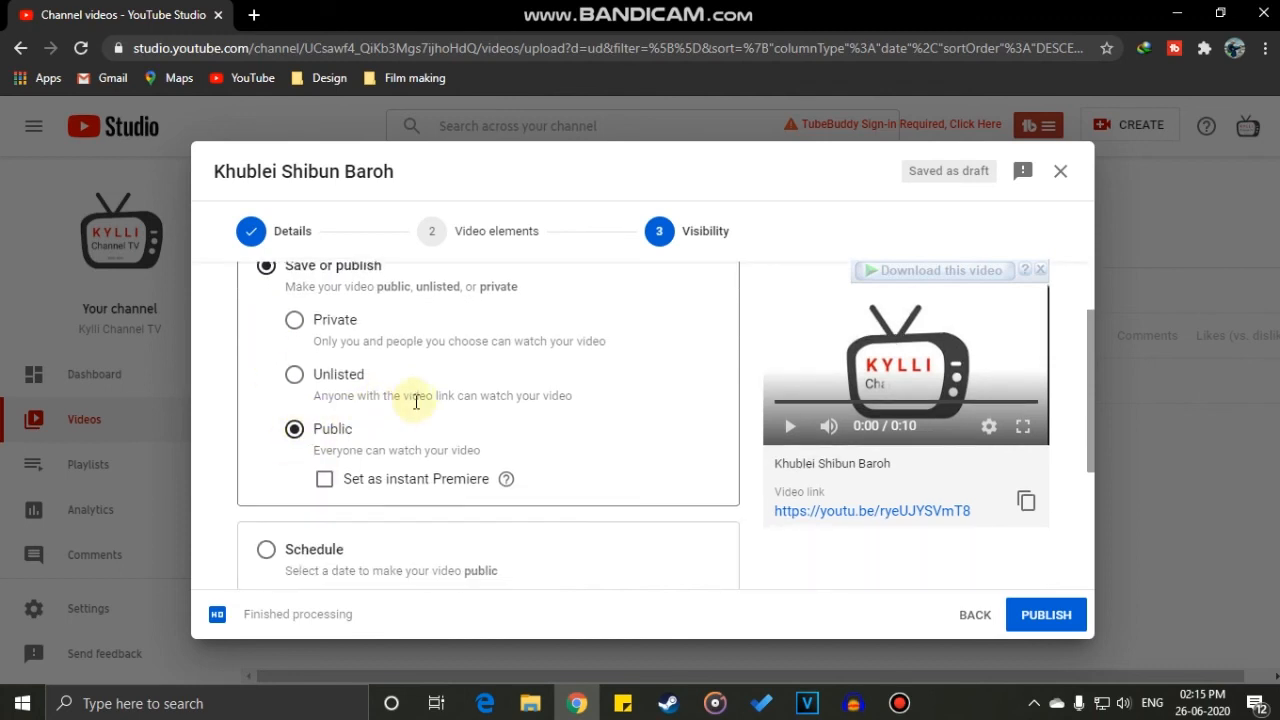
Publish the video, close the sharing dialog and look over the channel's uploads list.
left_click(1042, 616)
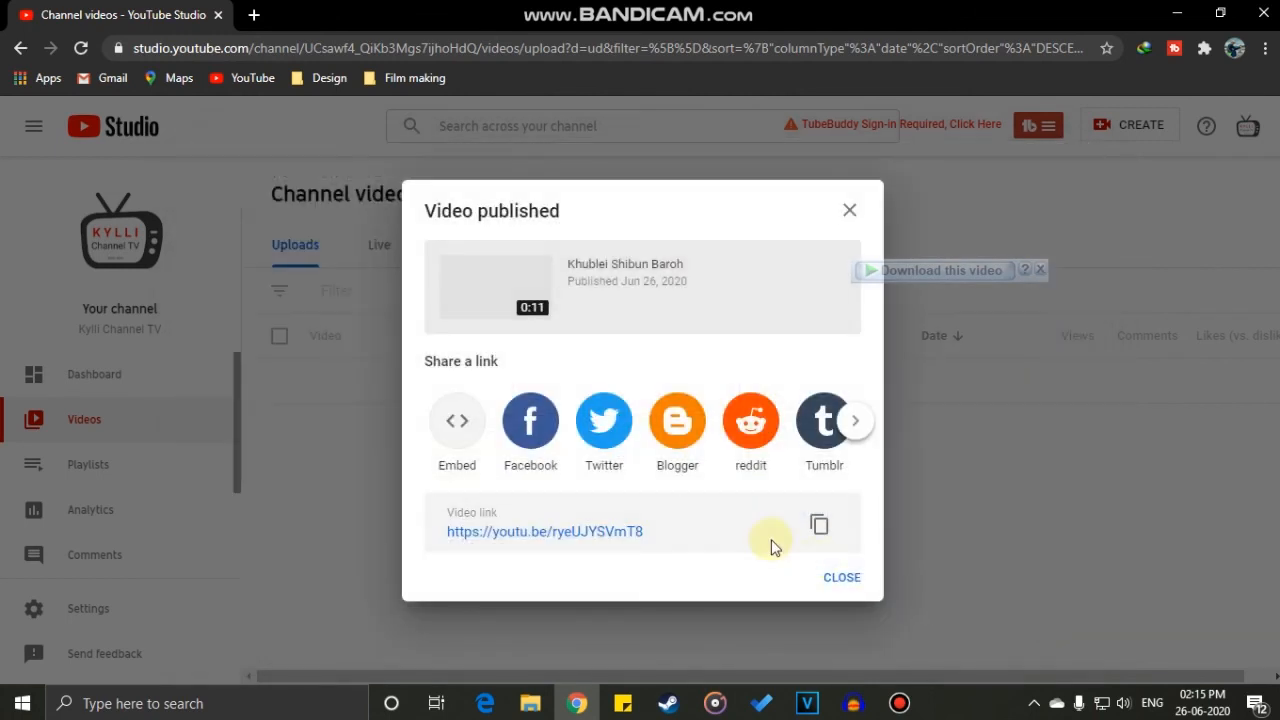
left_click(841, 578)
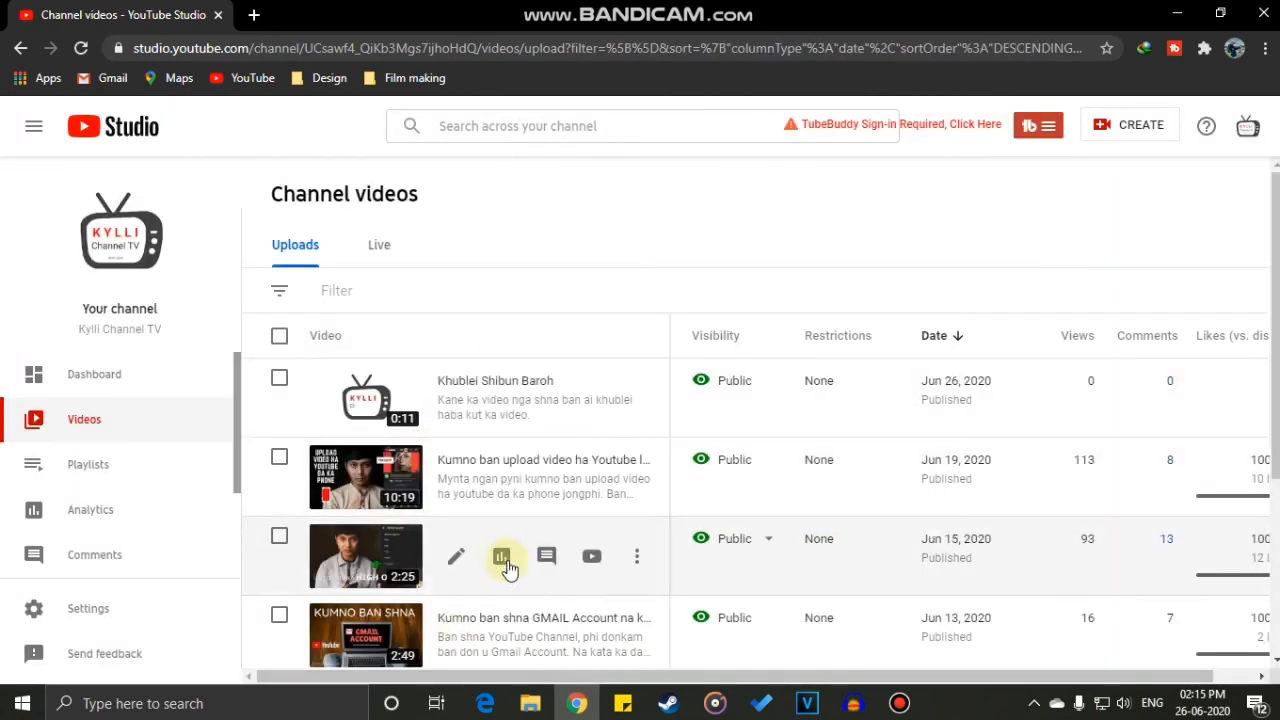
scroll(527, 492, "down", 1)
scroll(527, 492, "up", 1)
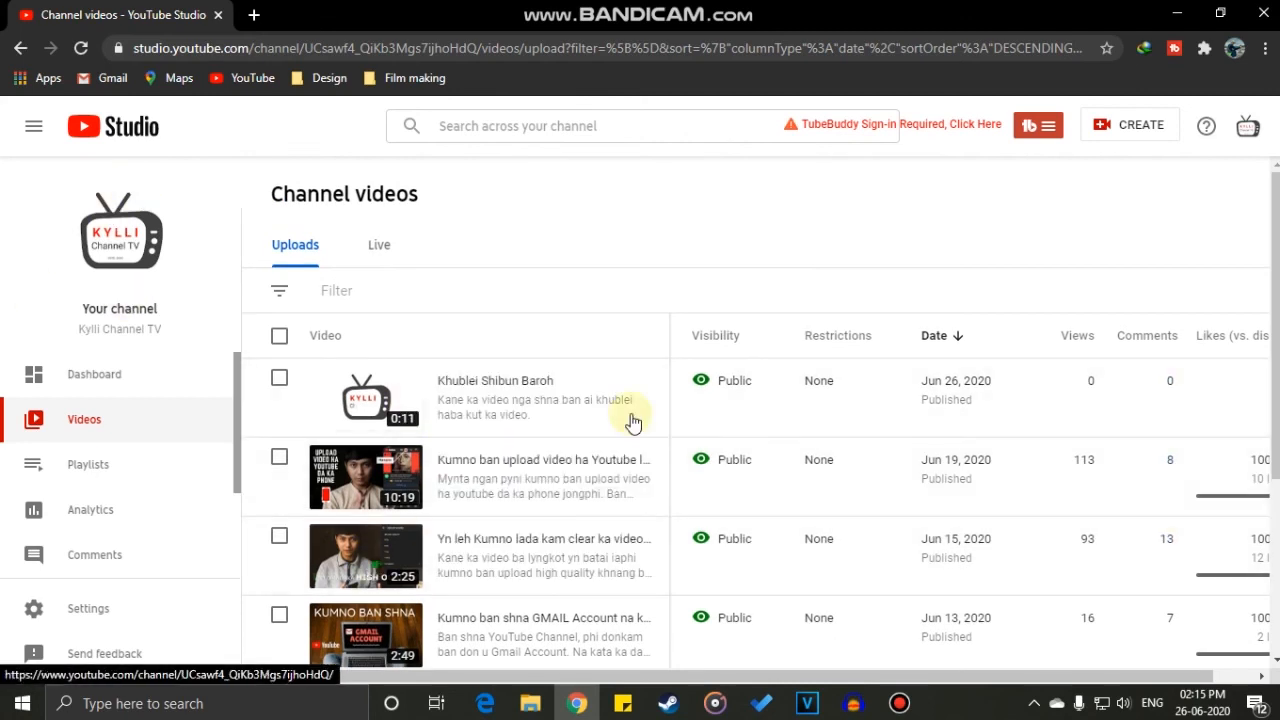